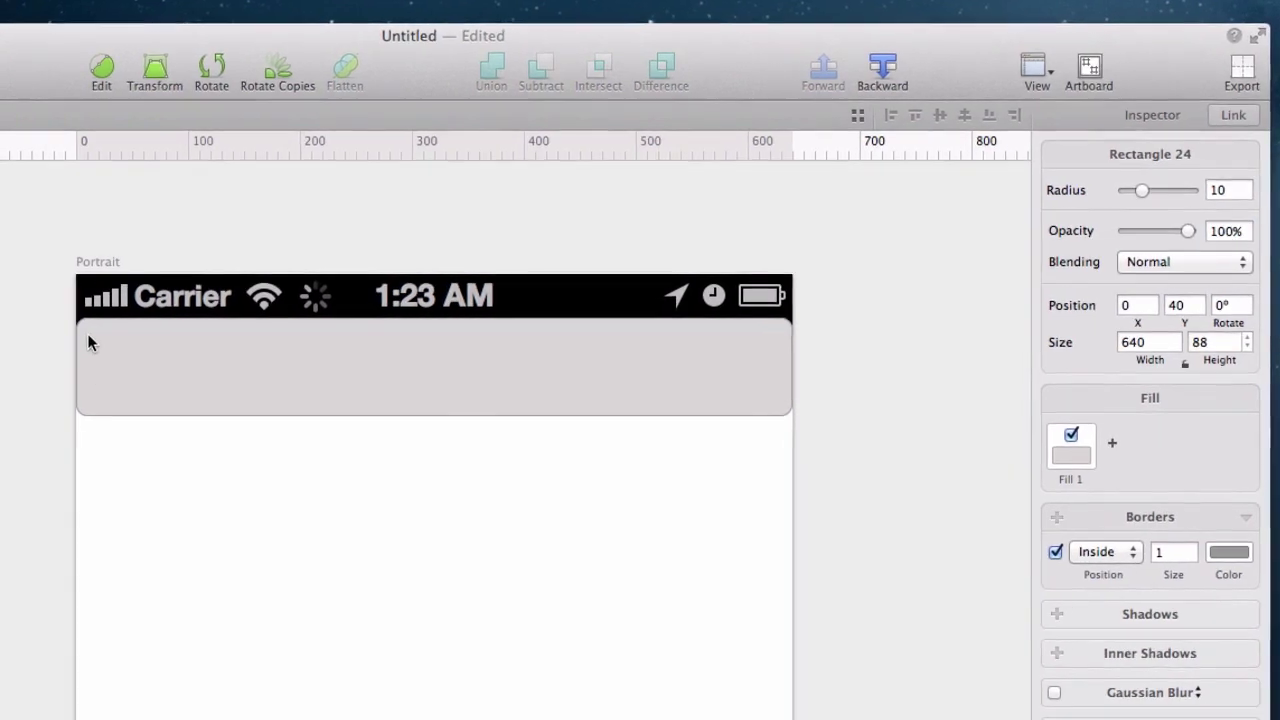
# Step: Square off the two bottom corners of the 640 × 88 bar rectangle below the status bar, keeping its top corners rounded
pyautogui.doubleClick(105, 380)
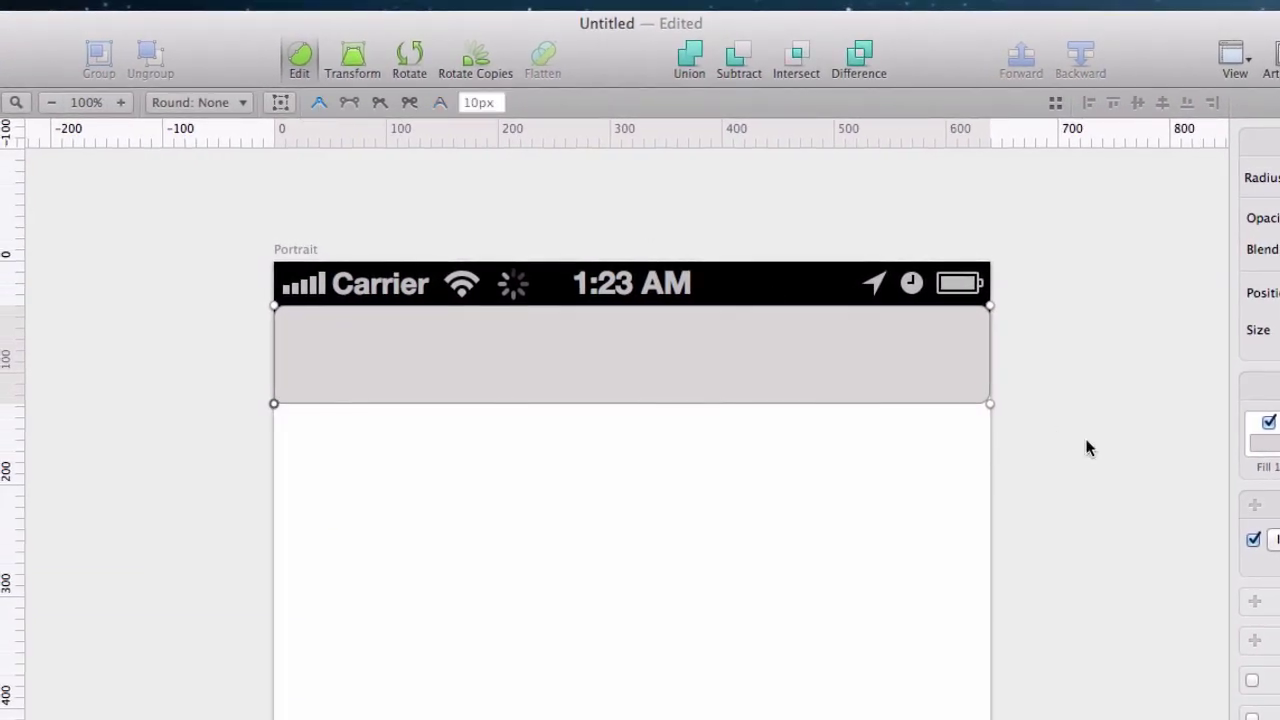
pyautogui.click(988, 404)
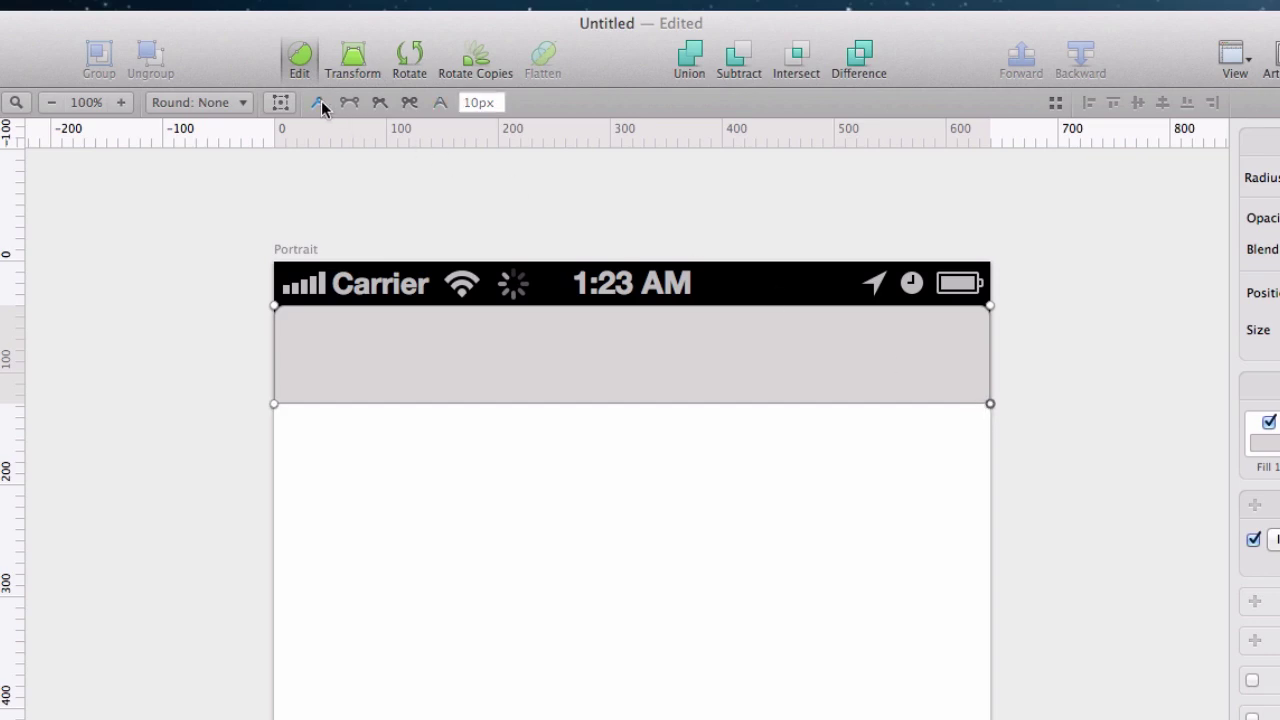
pyautogui.press('Escape')
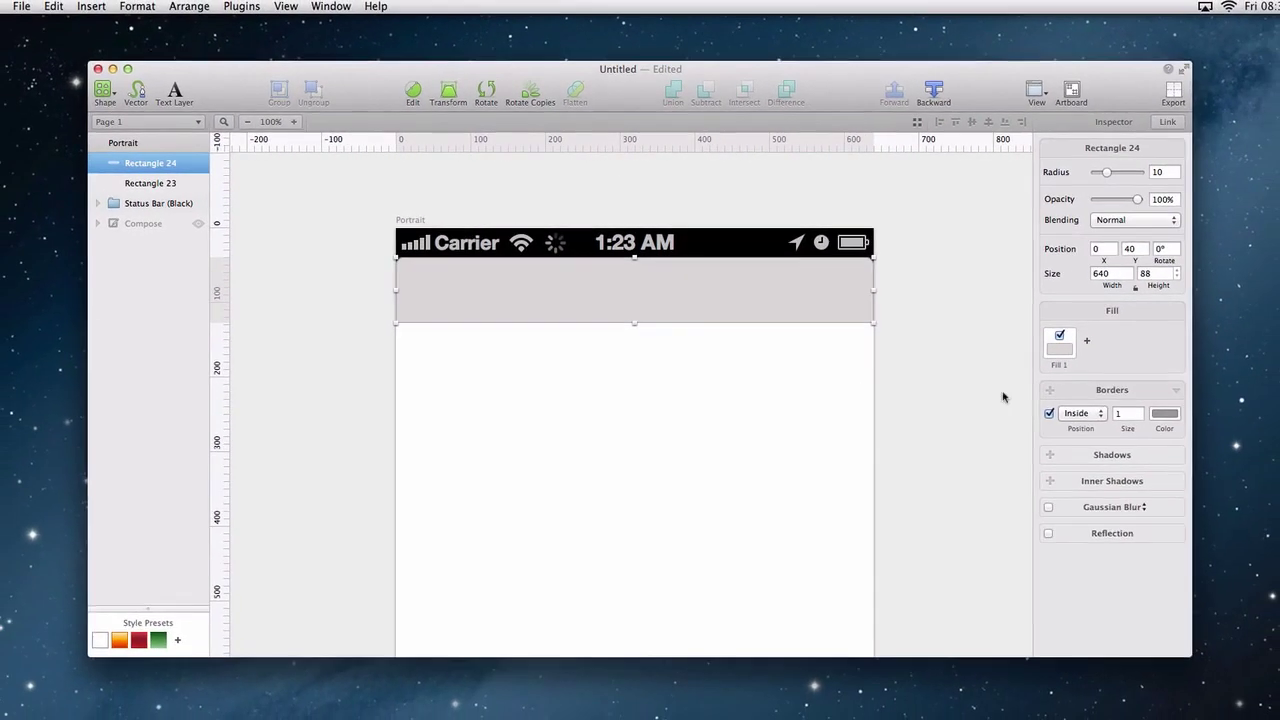
# Step: Turn off the bar's border and give it a linear gradient fill with the top stop set to hex FFF190
pyautogui.click(1118, 456)
pyautogui.click(1056, 347)
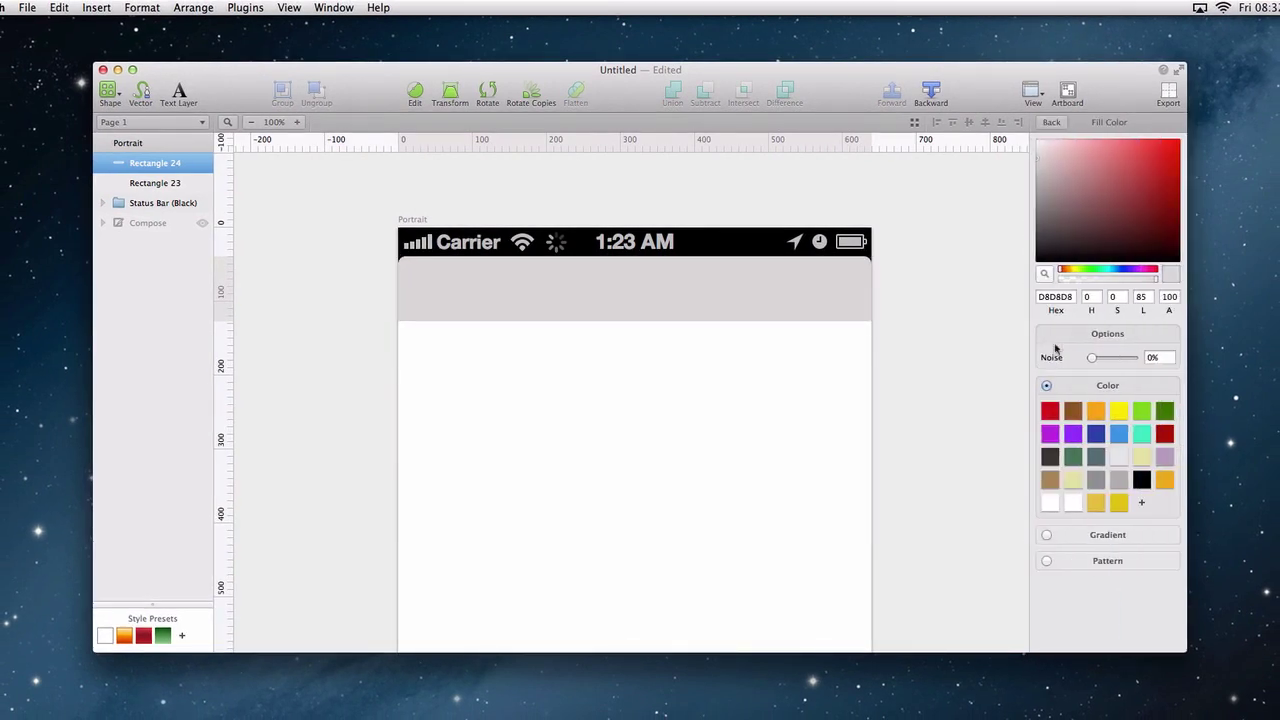
pyautogui.click(1047, 535)
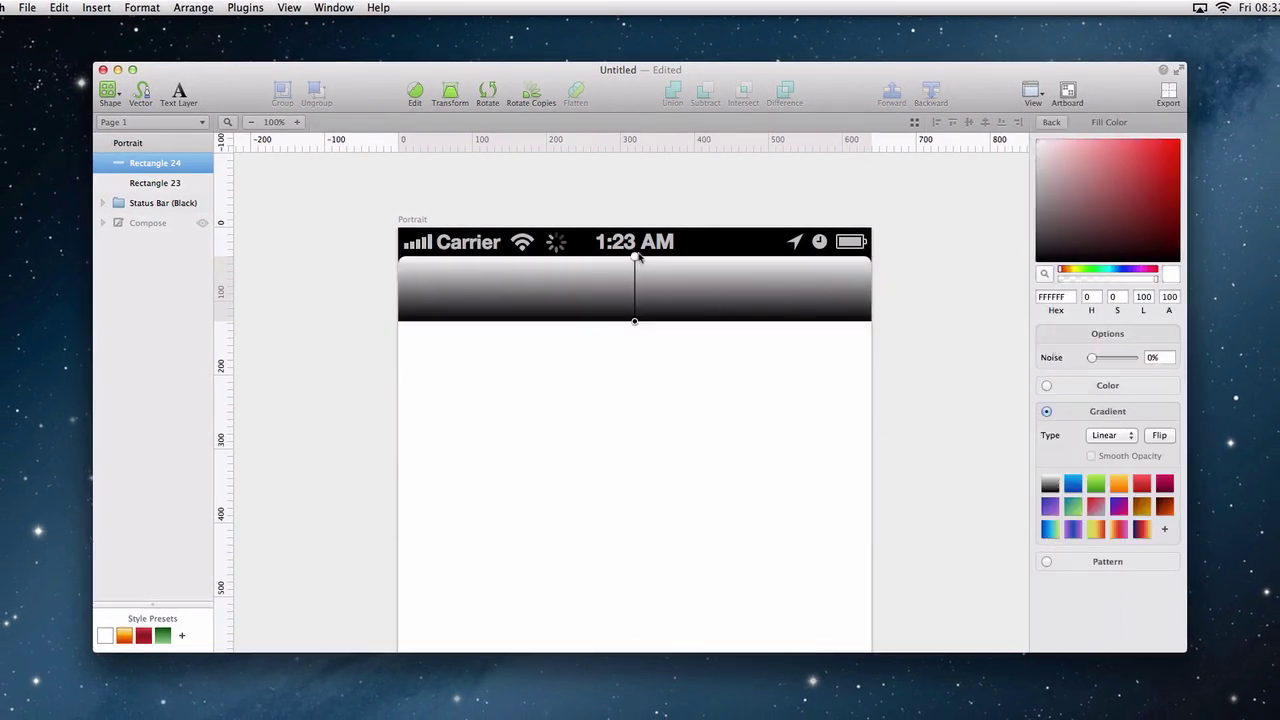
pyautogui.doubleClick(1055, 297)
pyautogui.write('FFF190')
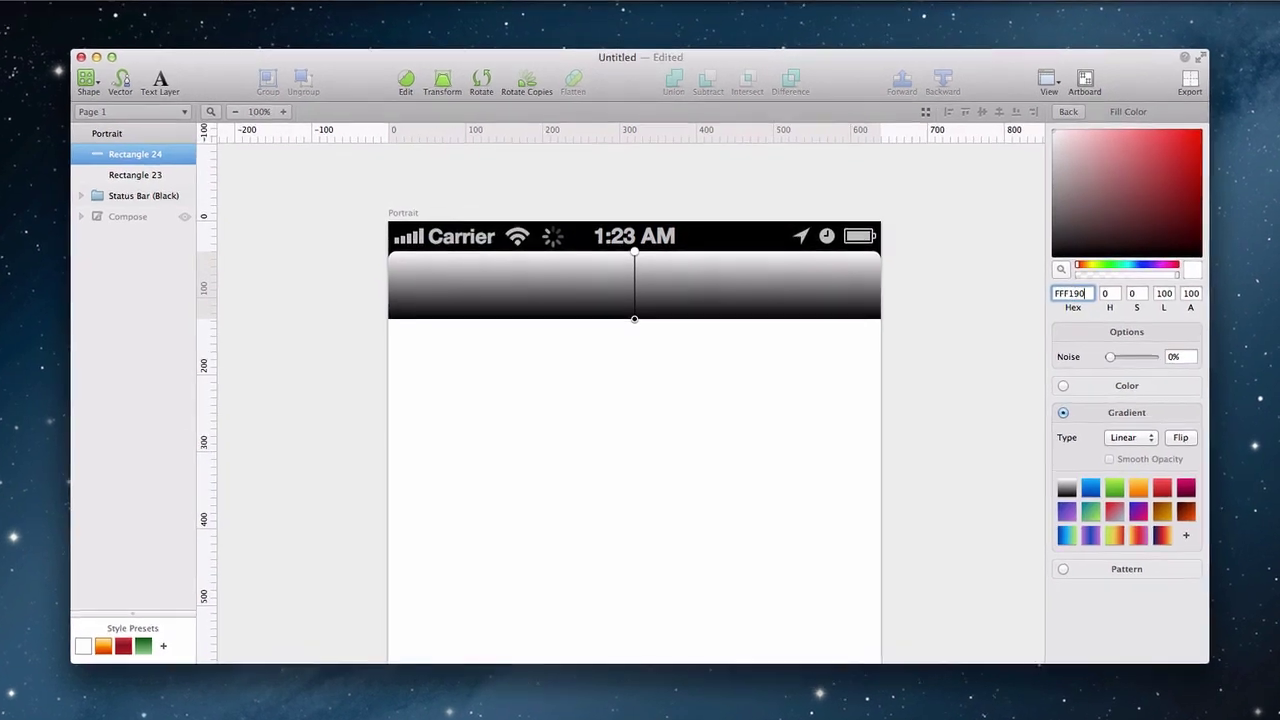
pyautogui.press('Return')
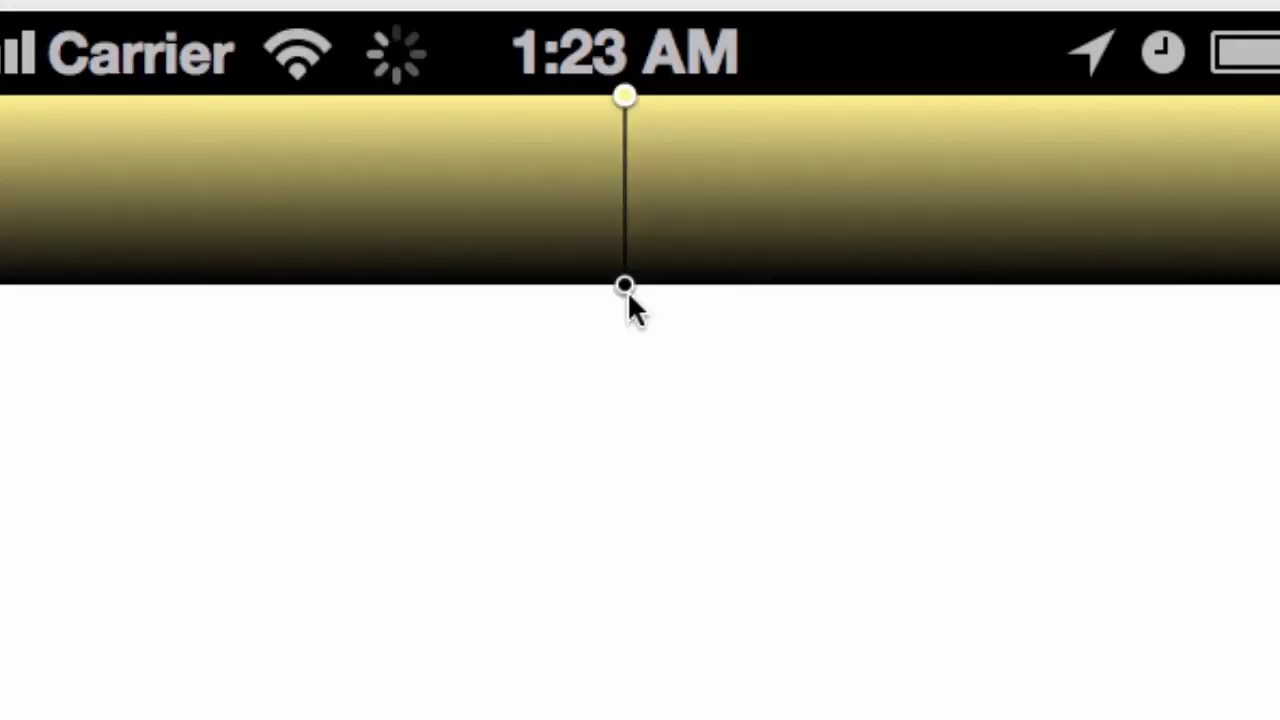
# Step: Set the bottom stop of the bar's gradient to hex F19904 and finish editing the fill
pyautogui.click(626, 285)
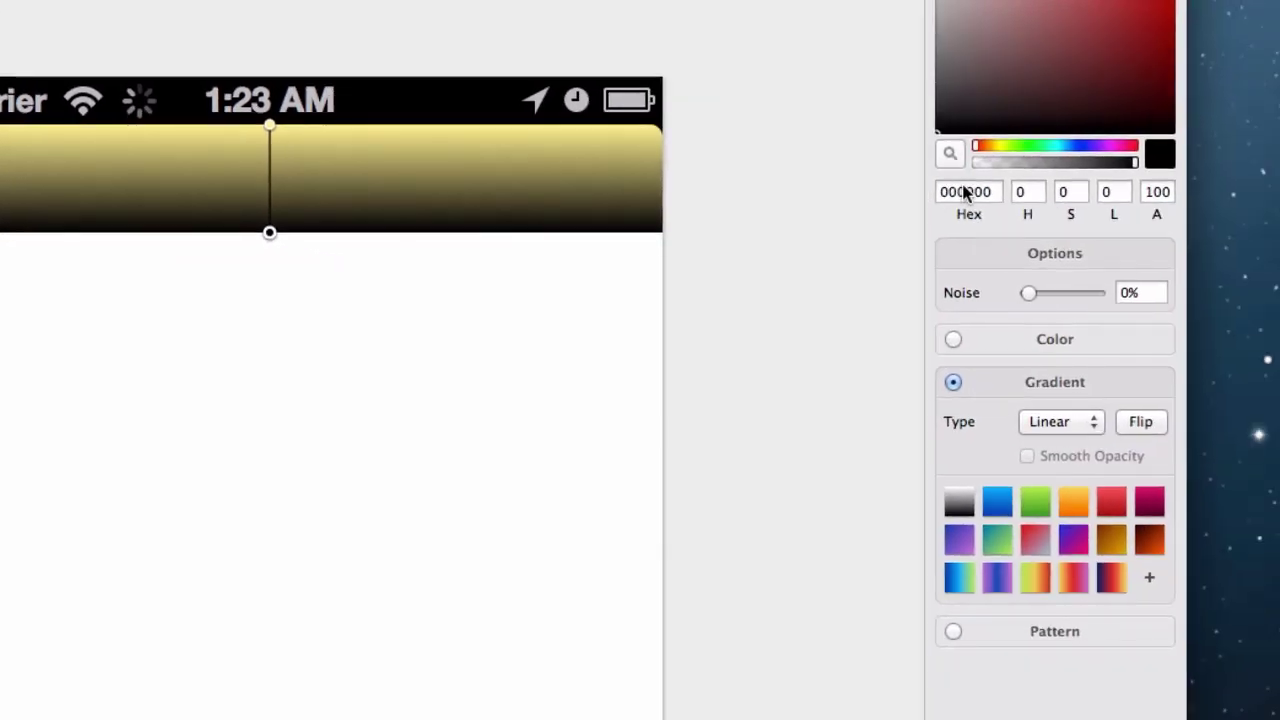
pyautogui.doubleClick(965, 192)
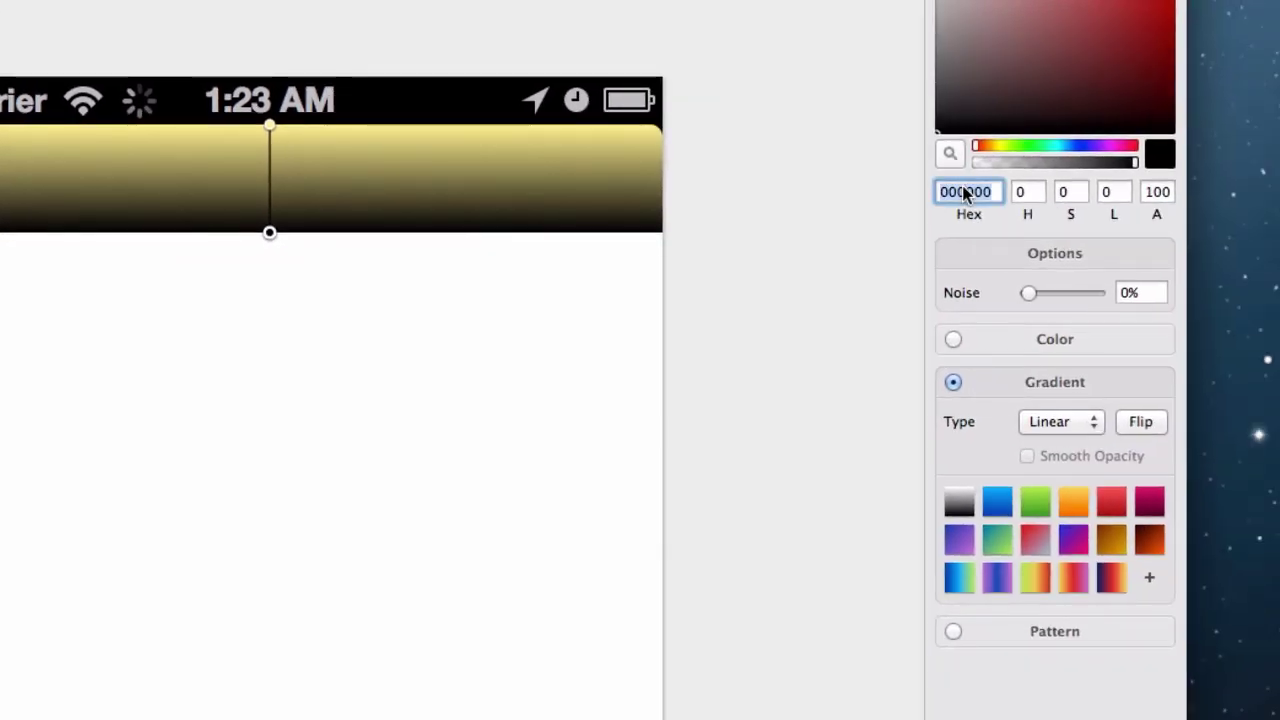
pyautogui.write('F19904')
pyautogui.press('Return')
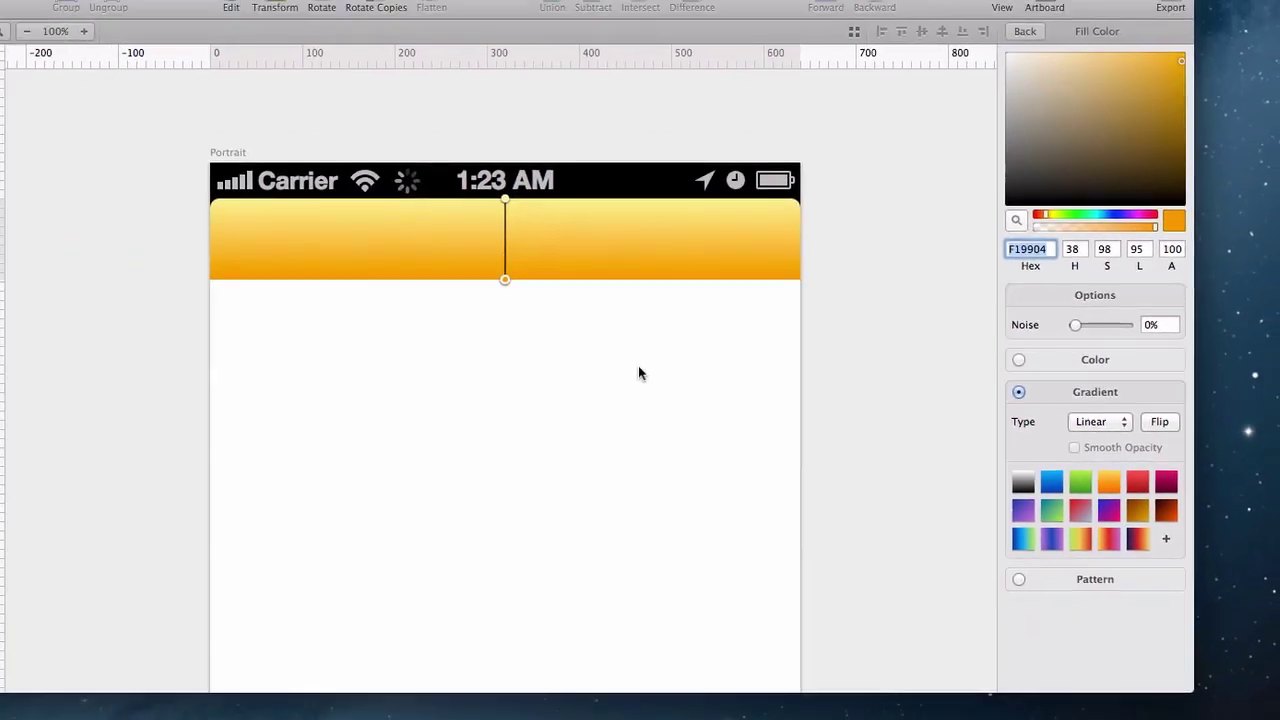
pyautogui.press('Escape')
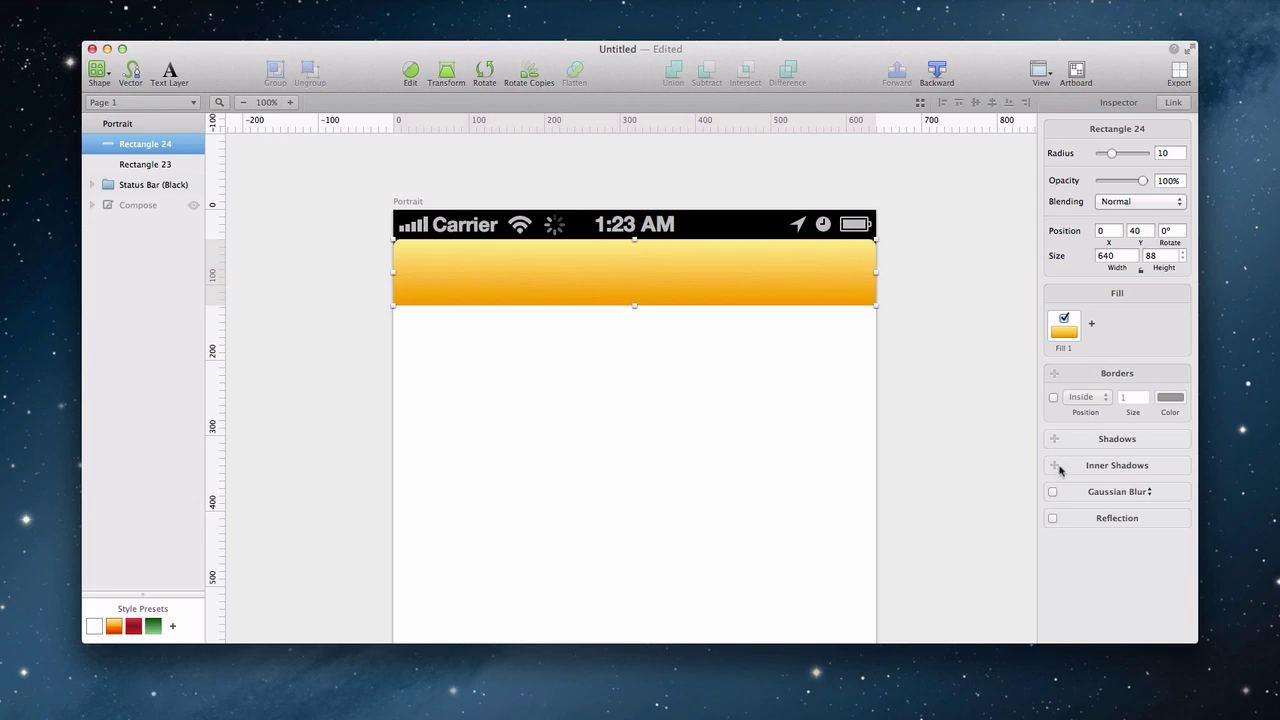
# Step: Add an inner shadow to the bar with a Y offset of 2 and a blur of 0
pyautogui.click(1054, 465)
pyautogui.click(1064, 492)
pyautogui.press('Tab')
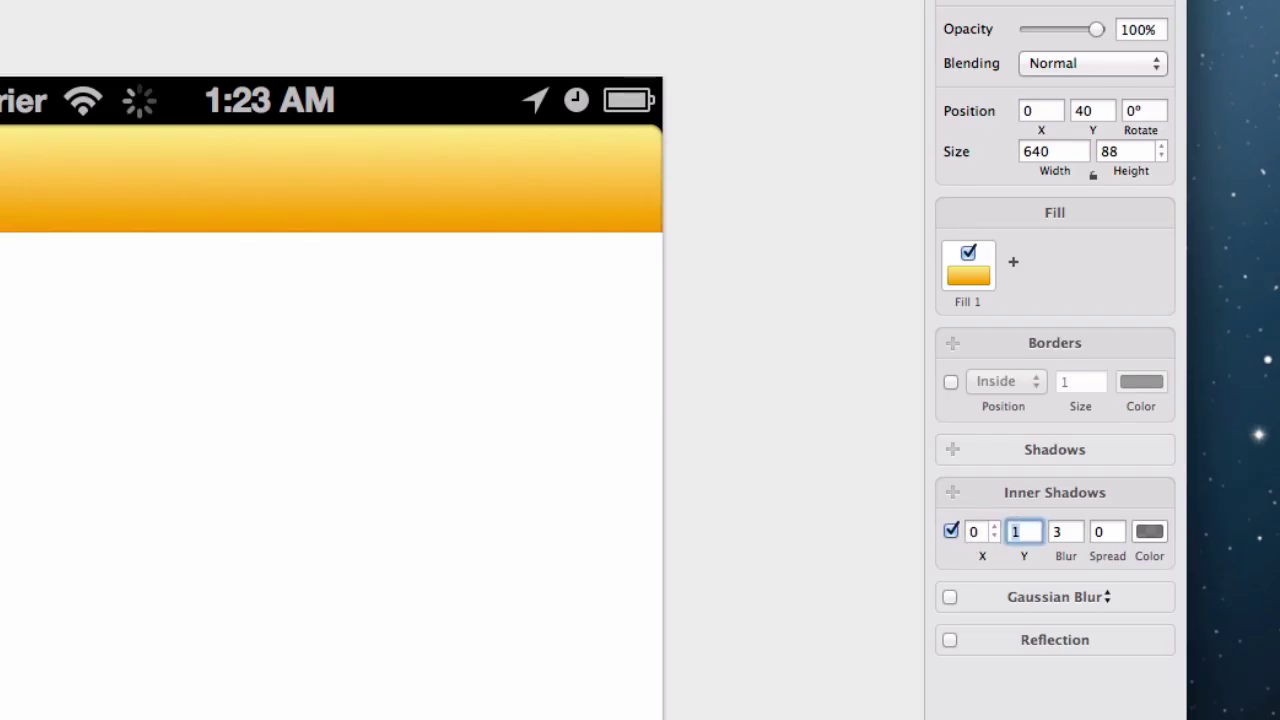
pyautogui.write('2')
pyautogui.press('Tab')
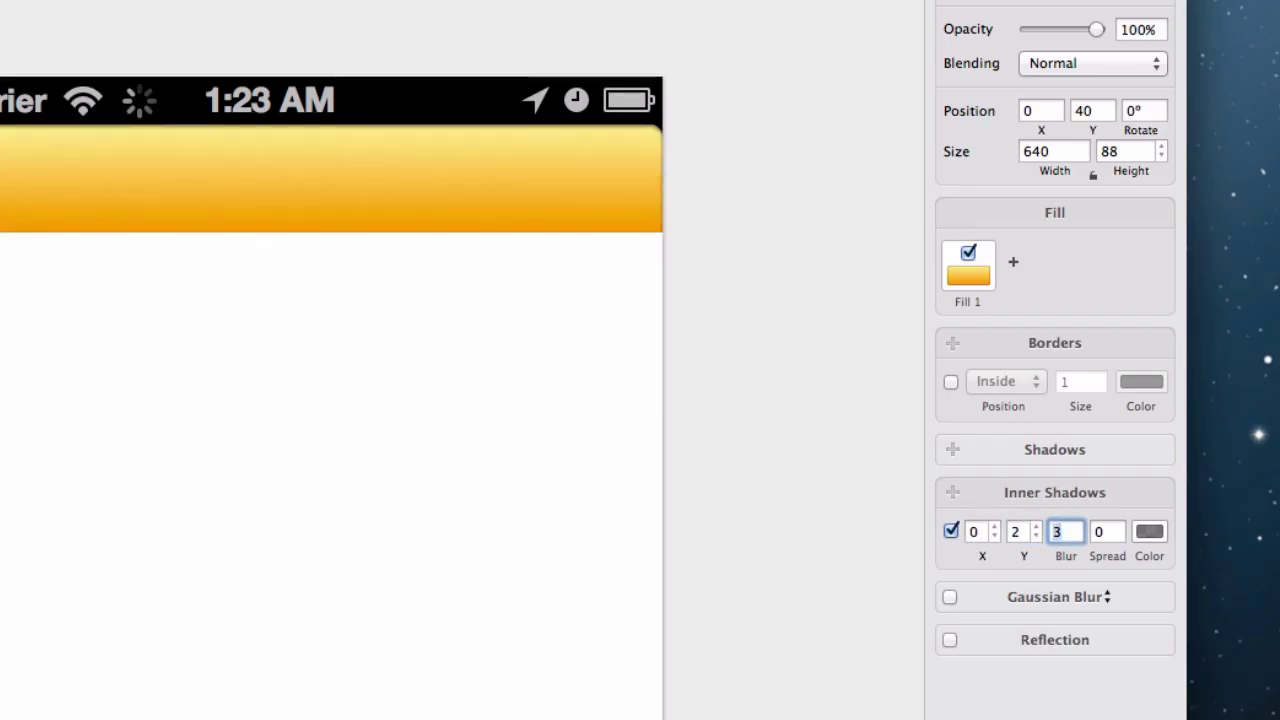
pyautogui.write('0')
pyautogui.press('Tab')
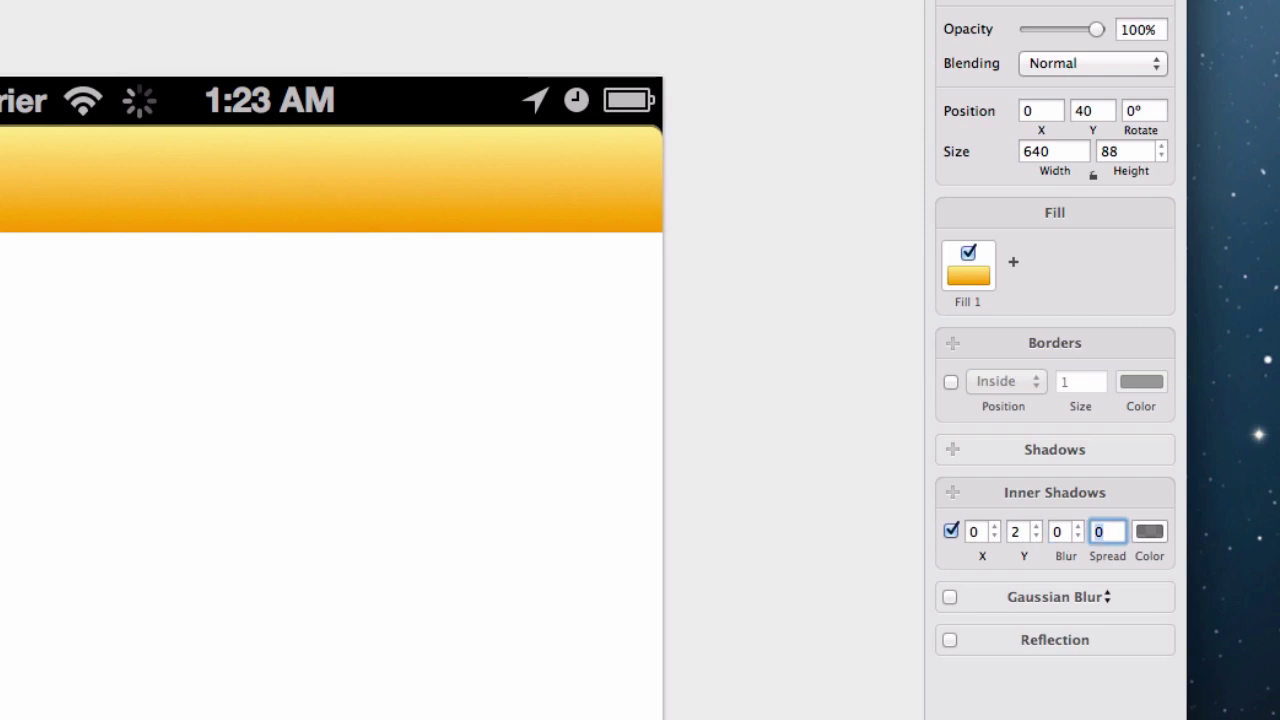
# Step: Set the bar's inner shadow color to white (FFFFFF) with an alpha of 70
pyautogui.click(1149, 531)
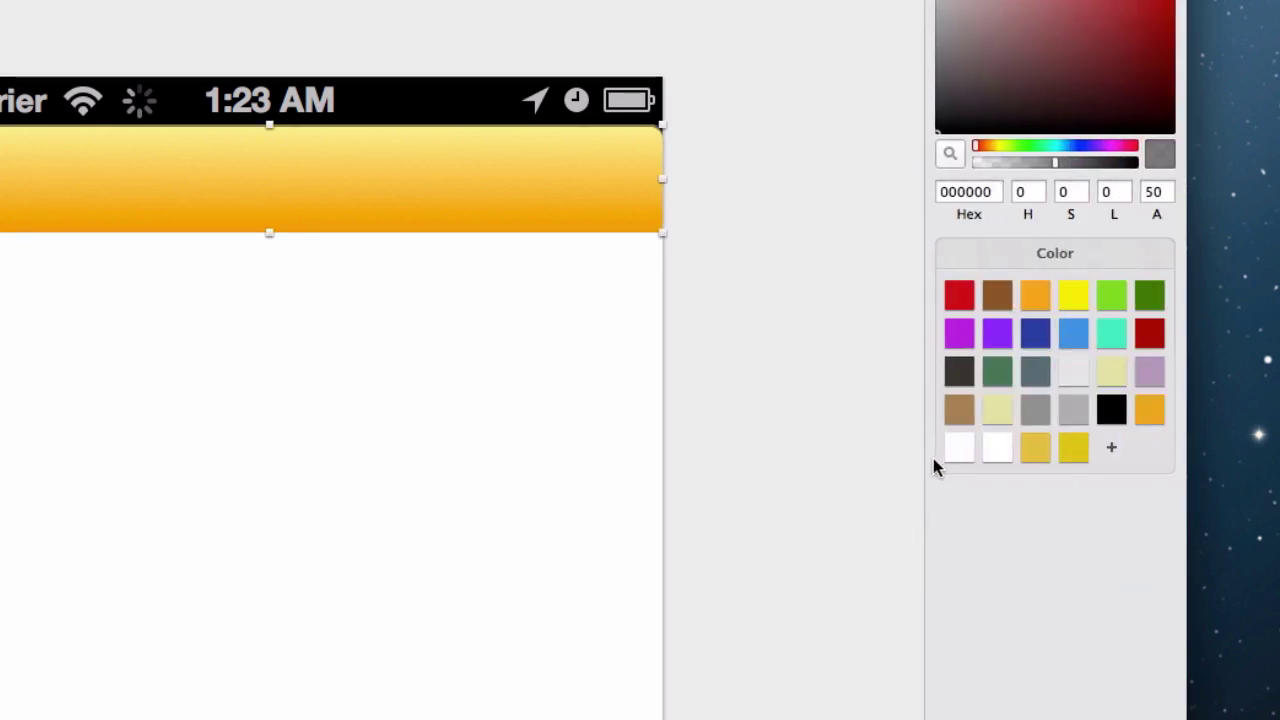
pyautogui.click(1001, 450)
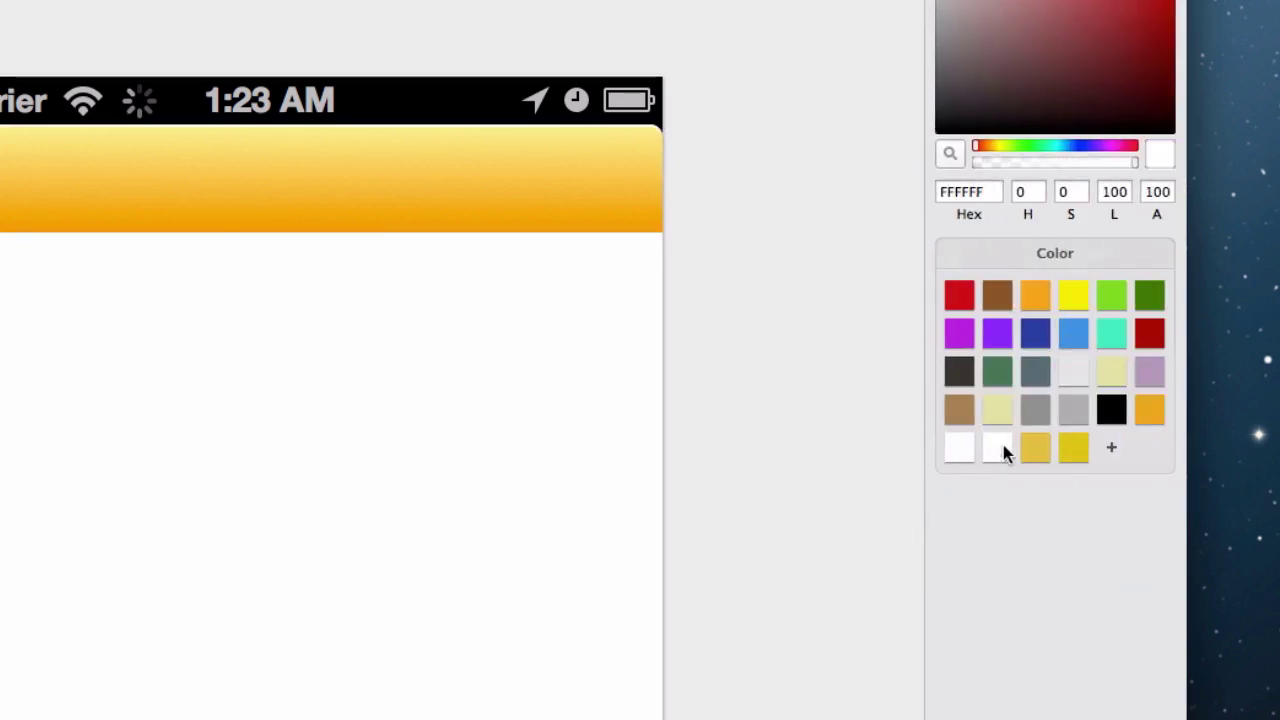
pyautogui.click(1157, 192)
pyautogui.write('70')
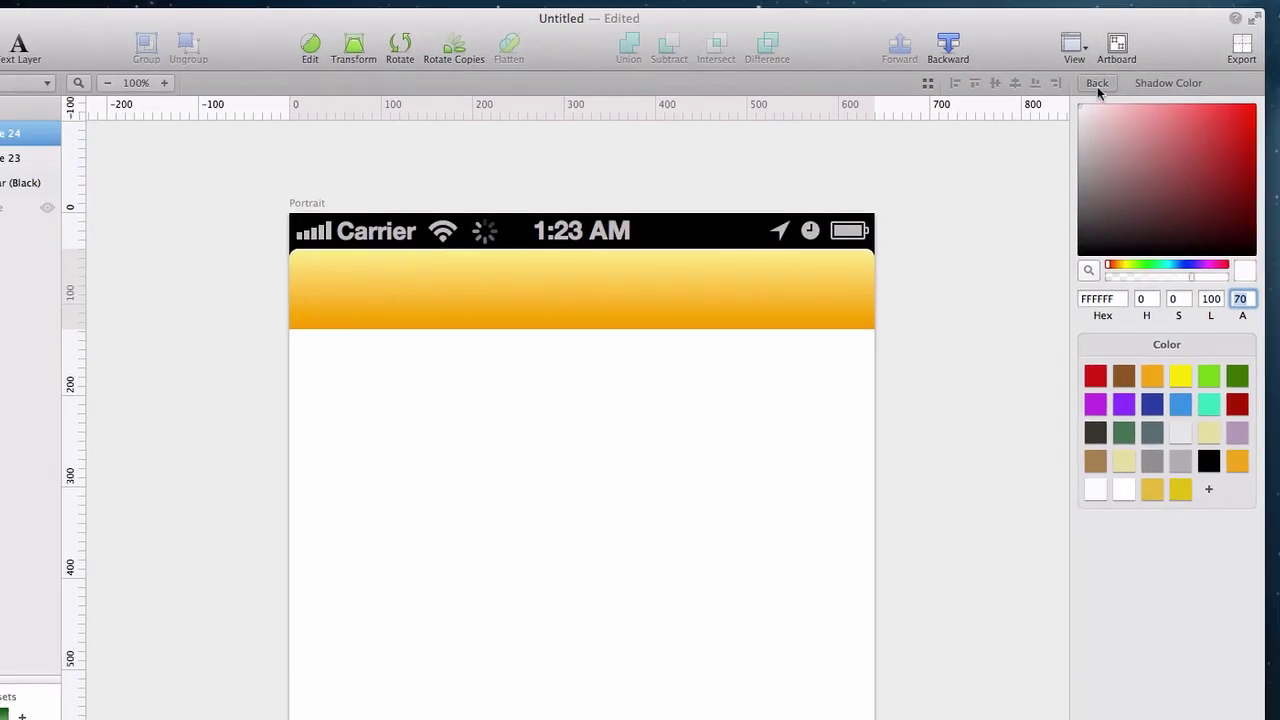
pyautogui.click(1097, 86)
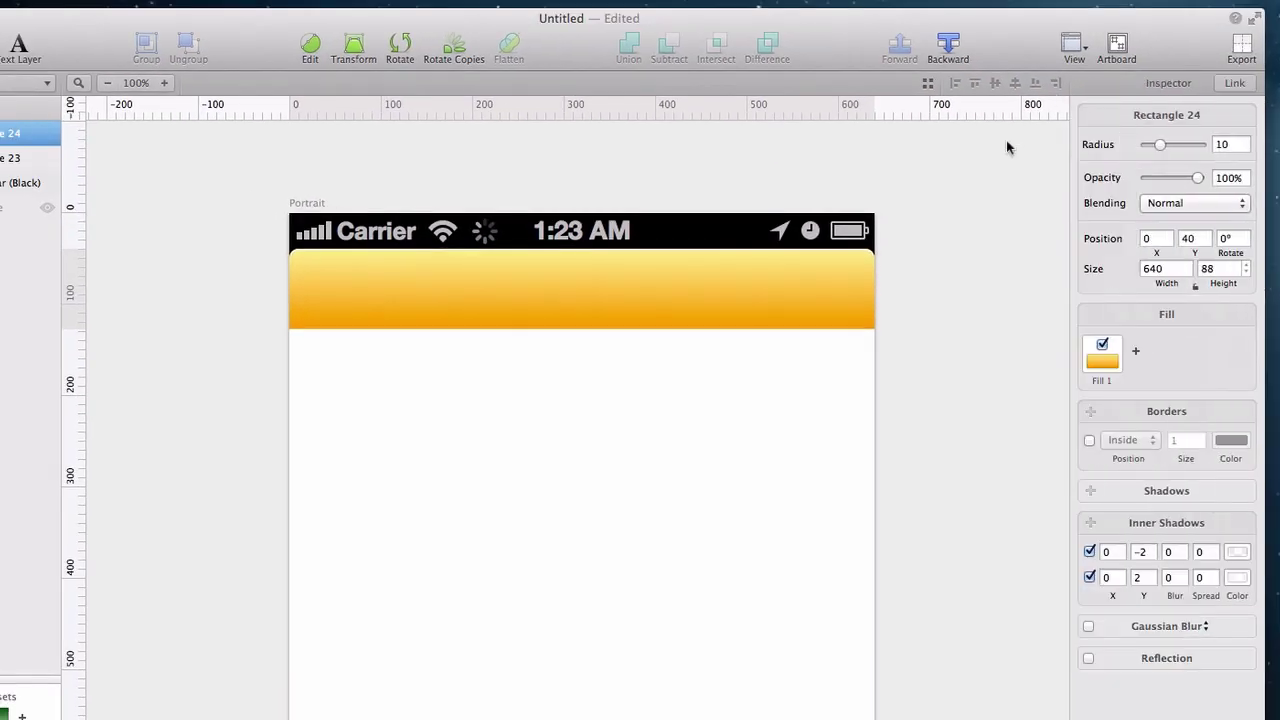
# Step: Draw a rectangle about 83 × 57 px near the right end of the orange bar
pyautogui.click(814, 417)
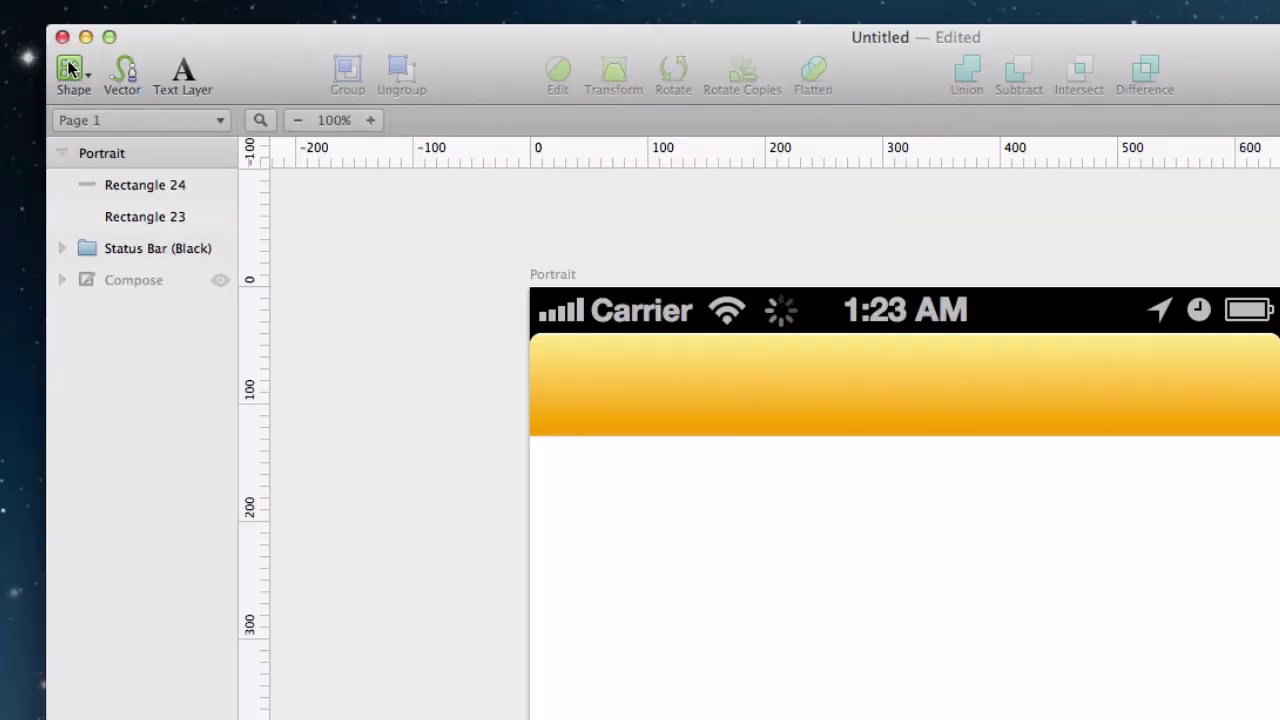
pyautogui.click(69, 69)
pyautogui.click(127, 134)
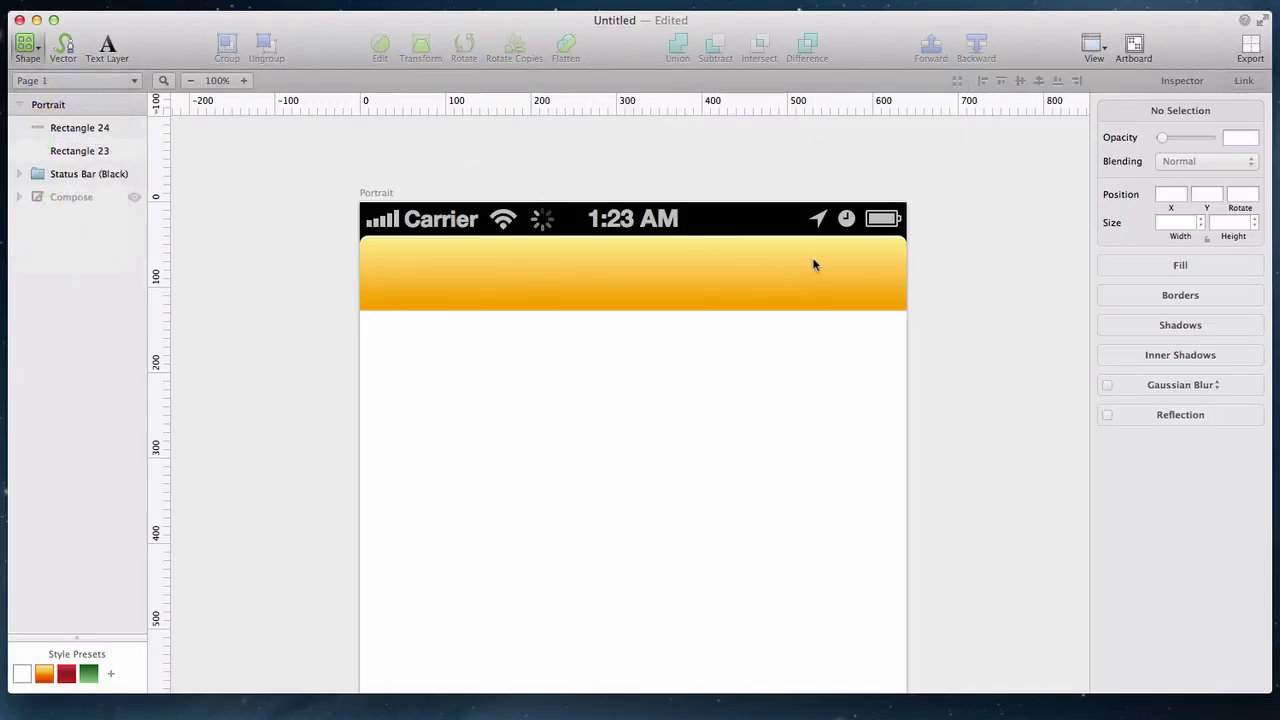
pyautogui.moveTo(812, 251); pyautogui.dragTo(884, 300)
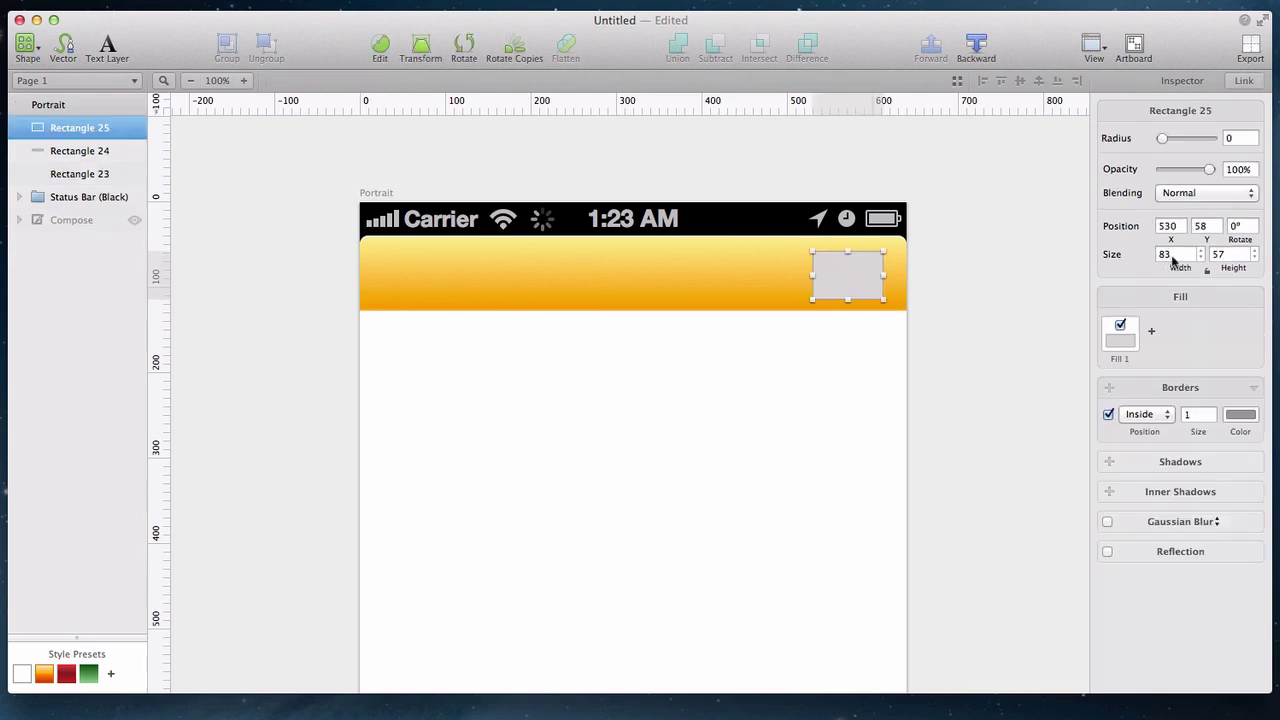
# Step: Set the new rectangle's width to 78 and height to 56
pyautogui.click(1173, 258)
pyautogui.write('78')
pyautogui.press('Tab')
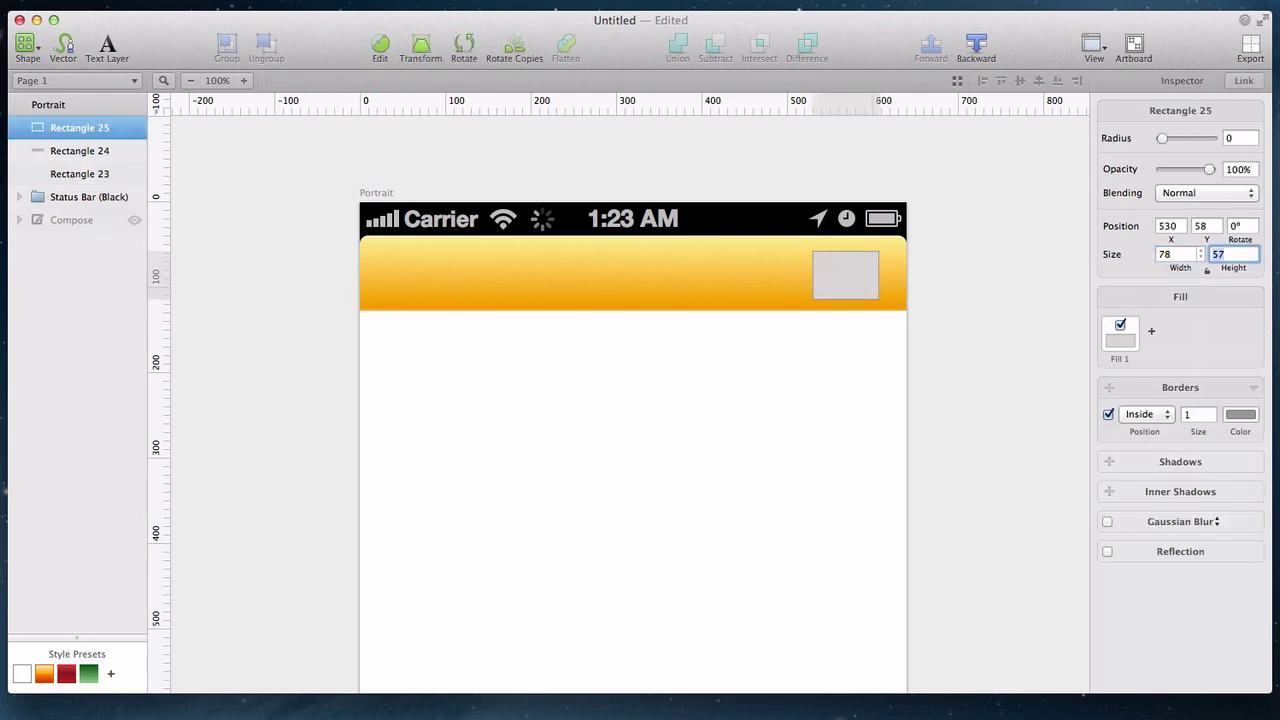
pyautogui.write('56')
pyautogui.press('Return')
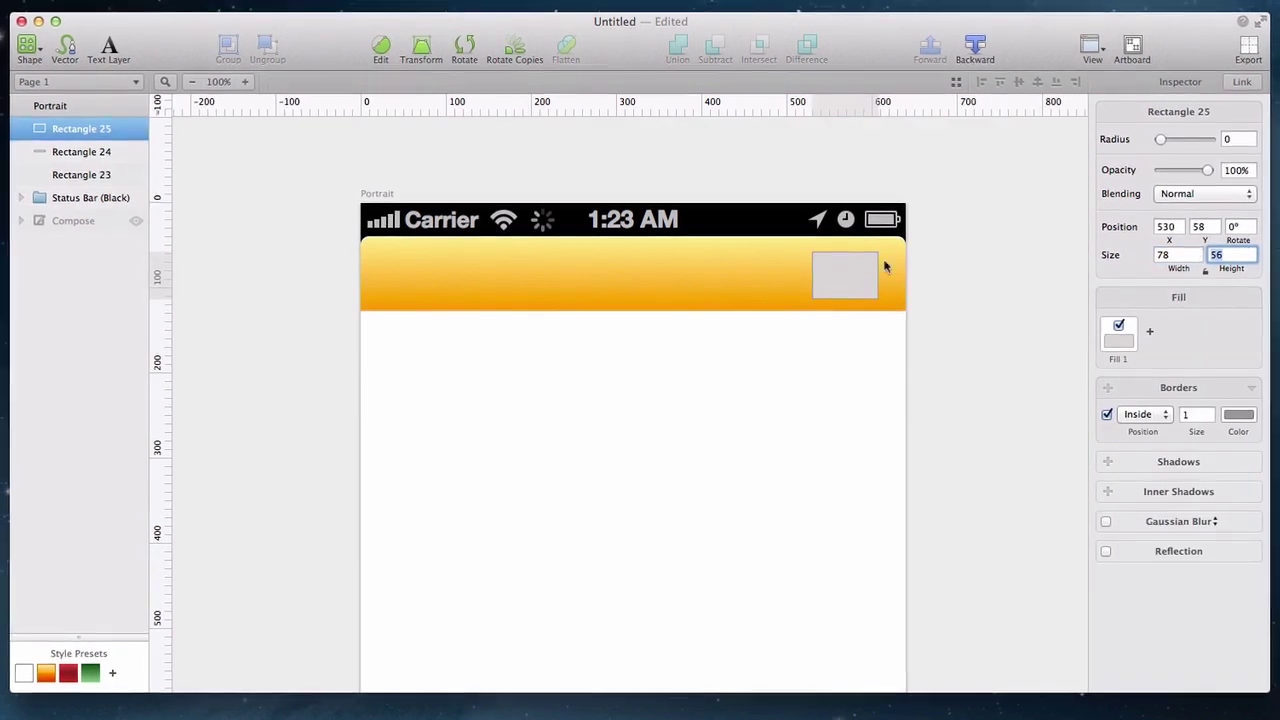
# Step: Move the small rectangle to X 552, Y 56, vertically centered near the right end of the bar
pyautogui.click(840, 278)
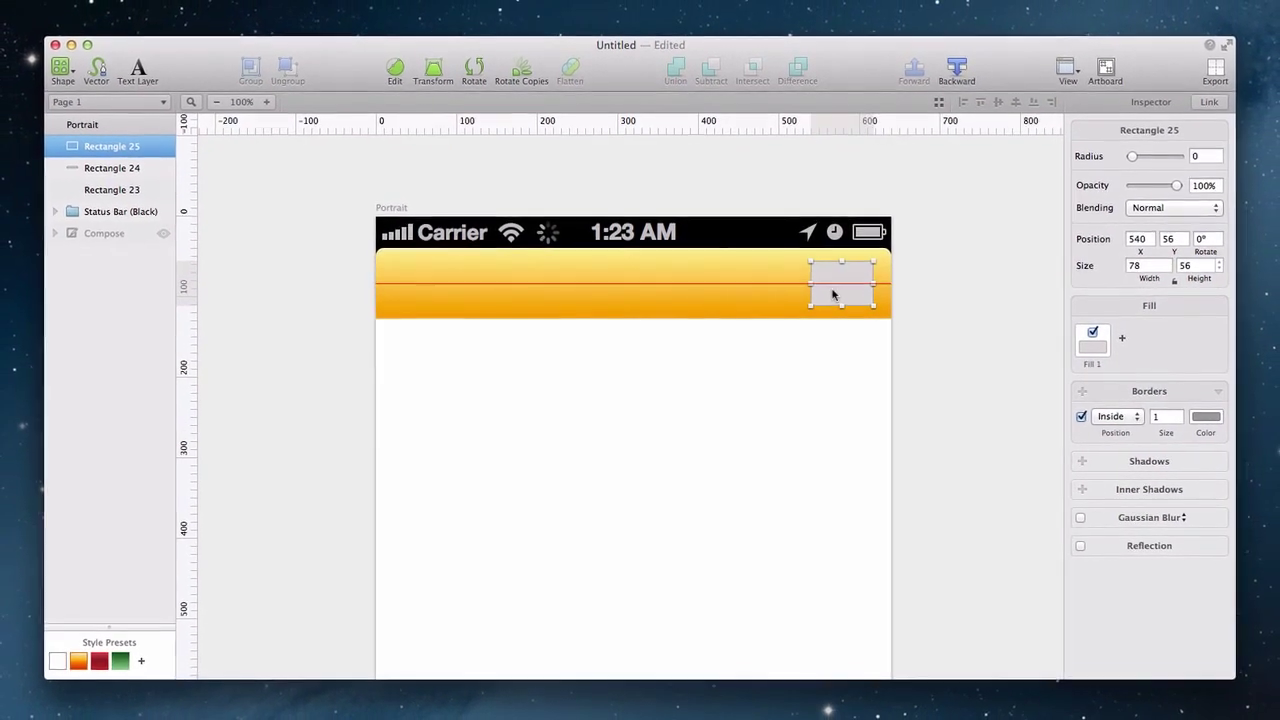
pyautogui.moveTo(835, 284); pyautogui.dragTo(853, 287)
pyautogui.press('Left')
pyautogui.press('Left')
pyautogui.press('Left')
pyautogui.press('Left')
pyautogui.press('Left')
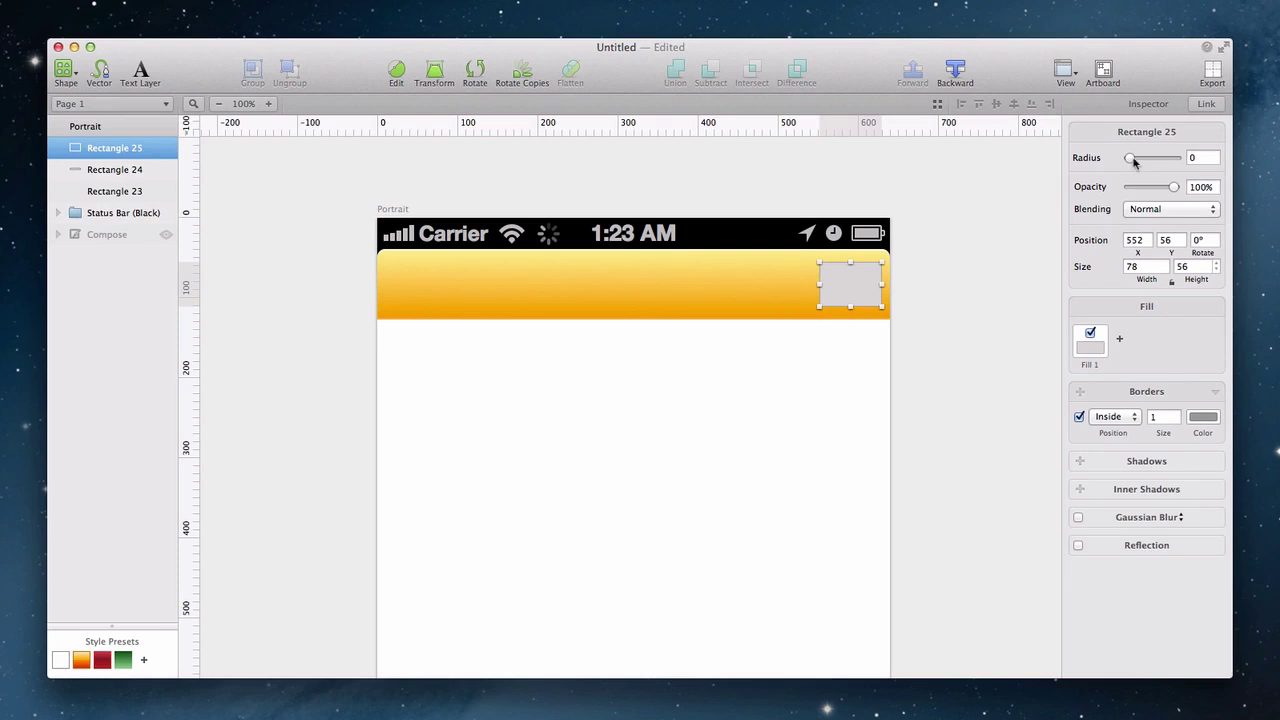
# Step: Set the small rectangle's corner radius to 10 and give it a linear gradient fill with both stops white
pyautogui.moveTo(1133, 159); pyautogui.dragTo(1146, 157)
pyautogui.click(1090, 346)
pyautogui.click(1080, 551)
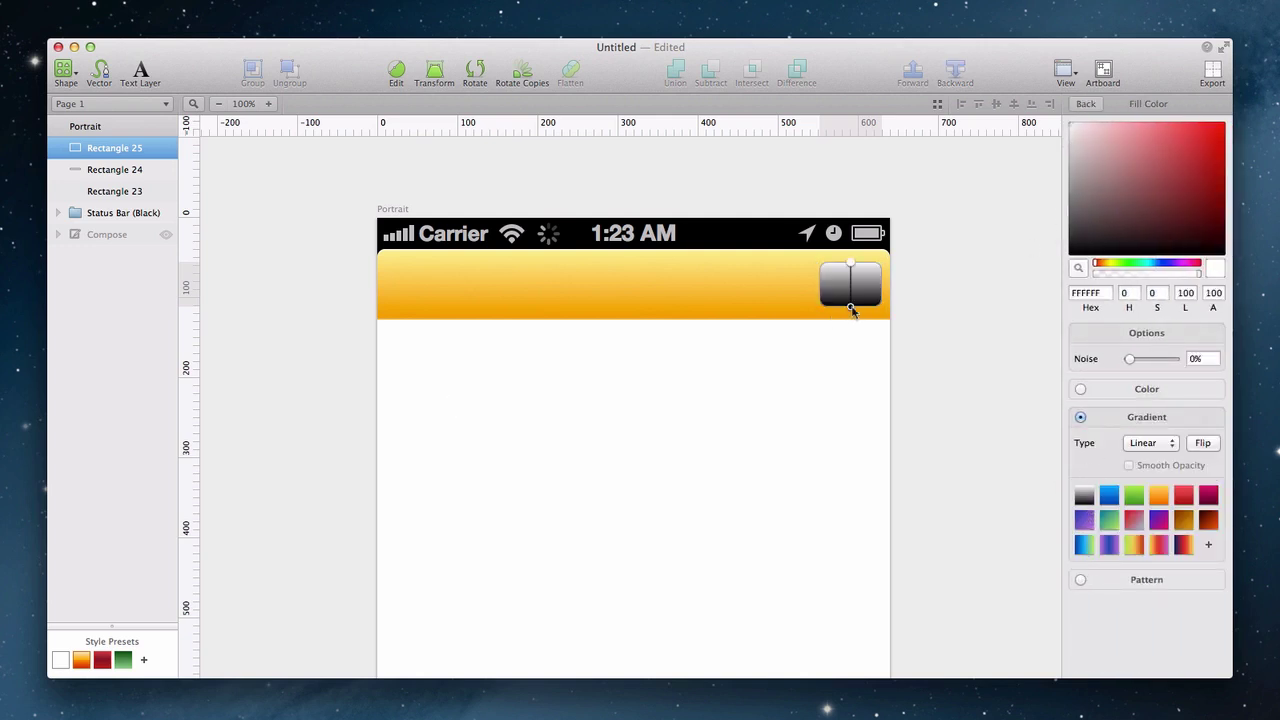
pyautogui.click(851, 309)
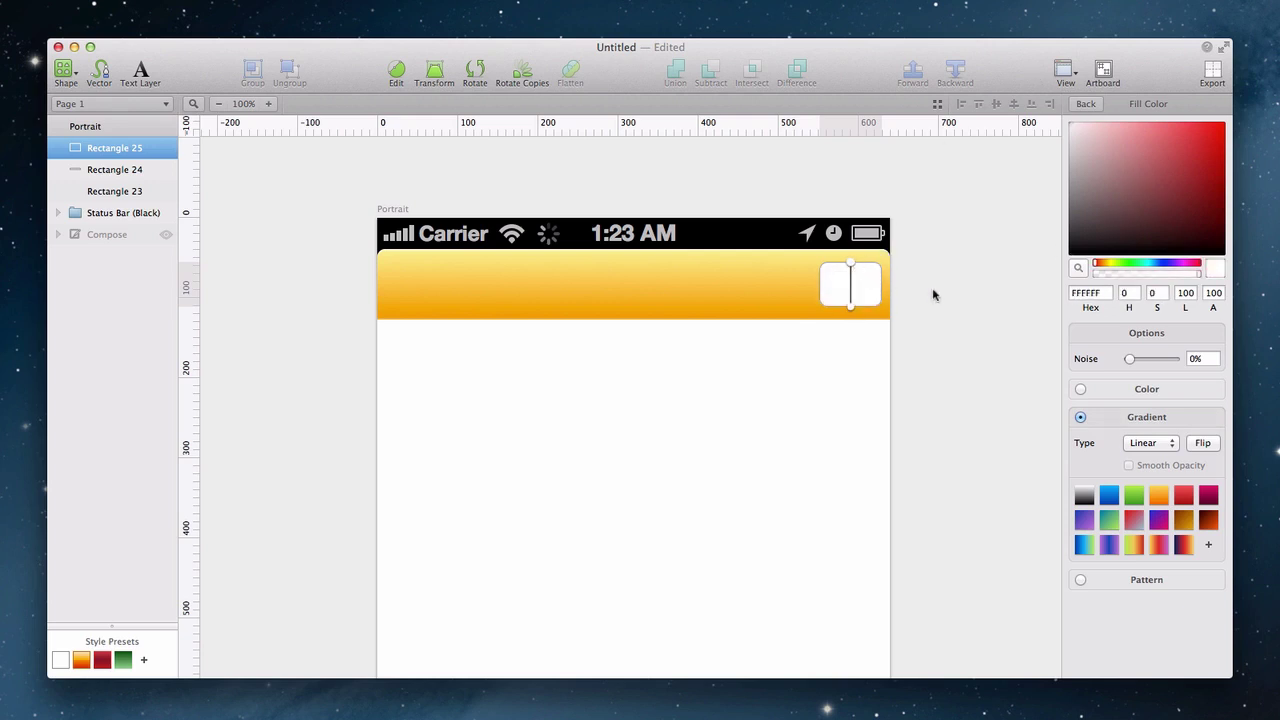
# Step: Set the white gradient's alpha to 28 at the top stop and 0 at the bottom stop
pyautogui.click(1211, 293)
pyautogui.write('20')
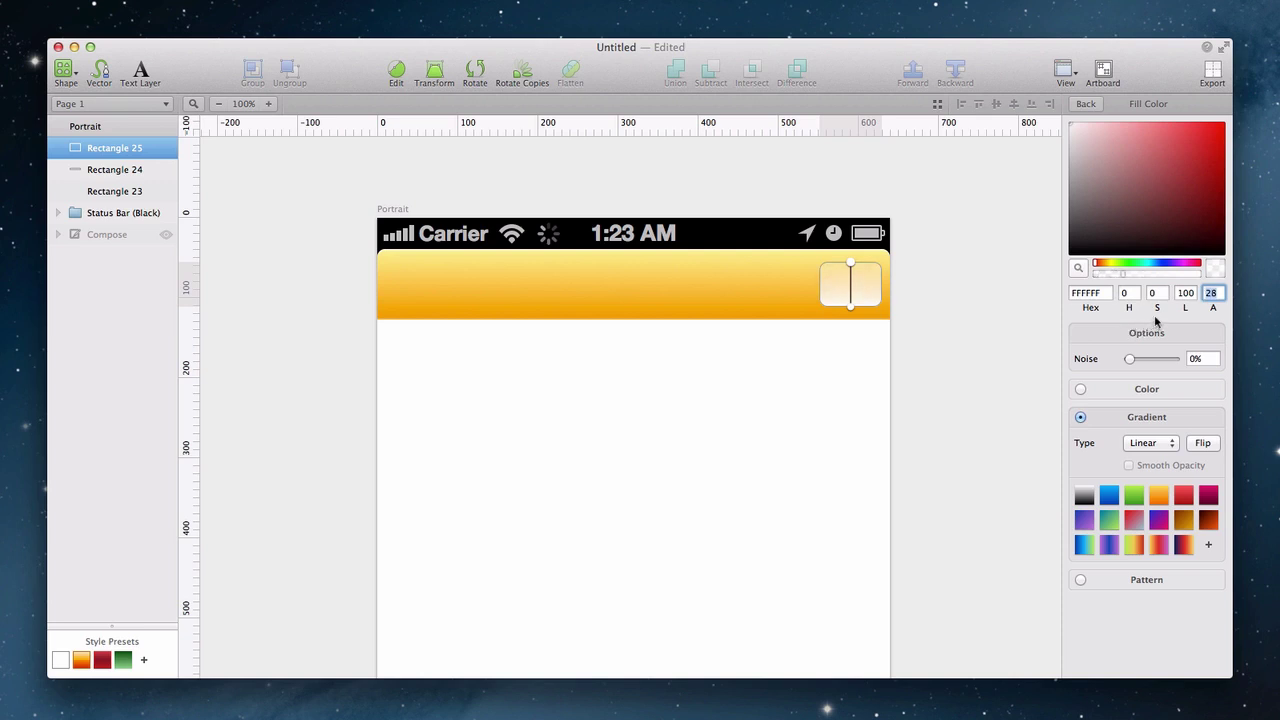
pyautogui.click(851, 310)
pyautogui.moveTo(1192, 274); pyautogui.dragTo(1046, 277)
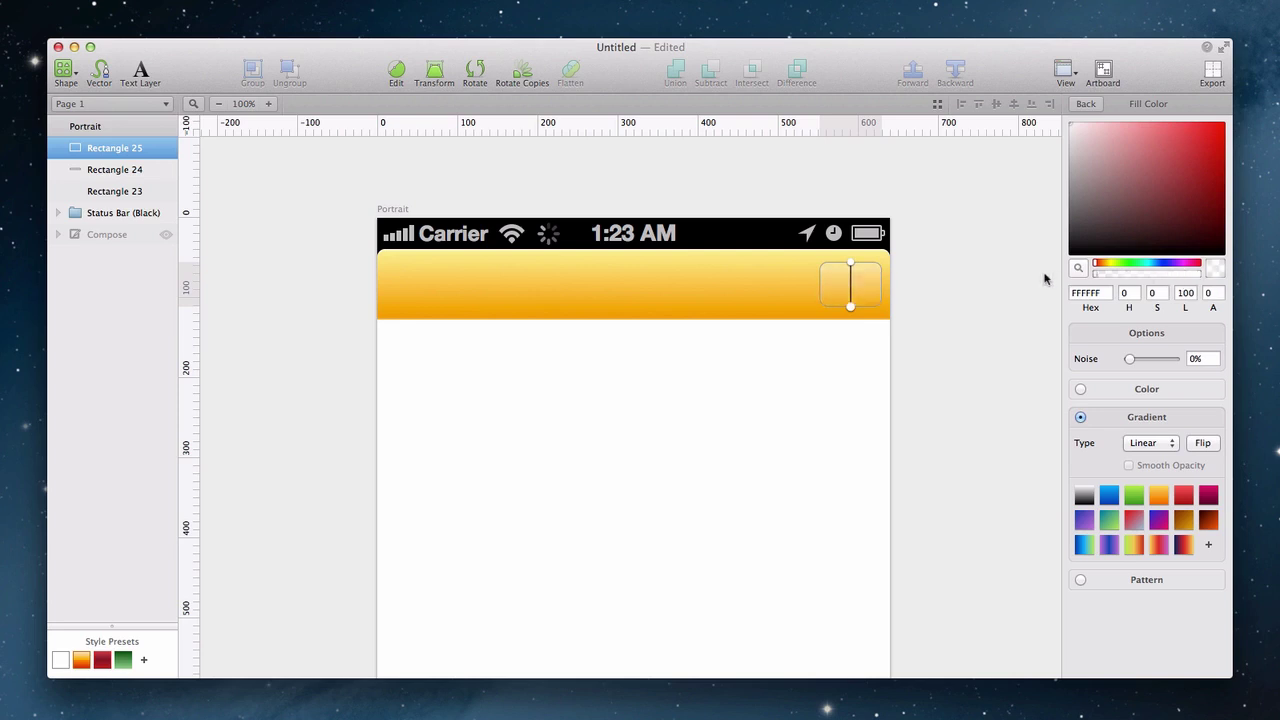
pyautogui.click(845, 350)
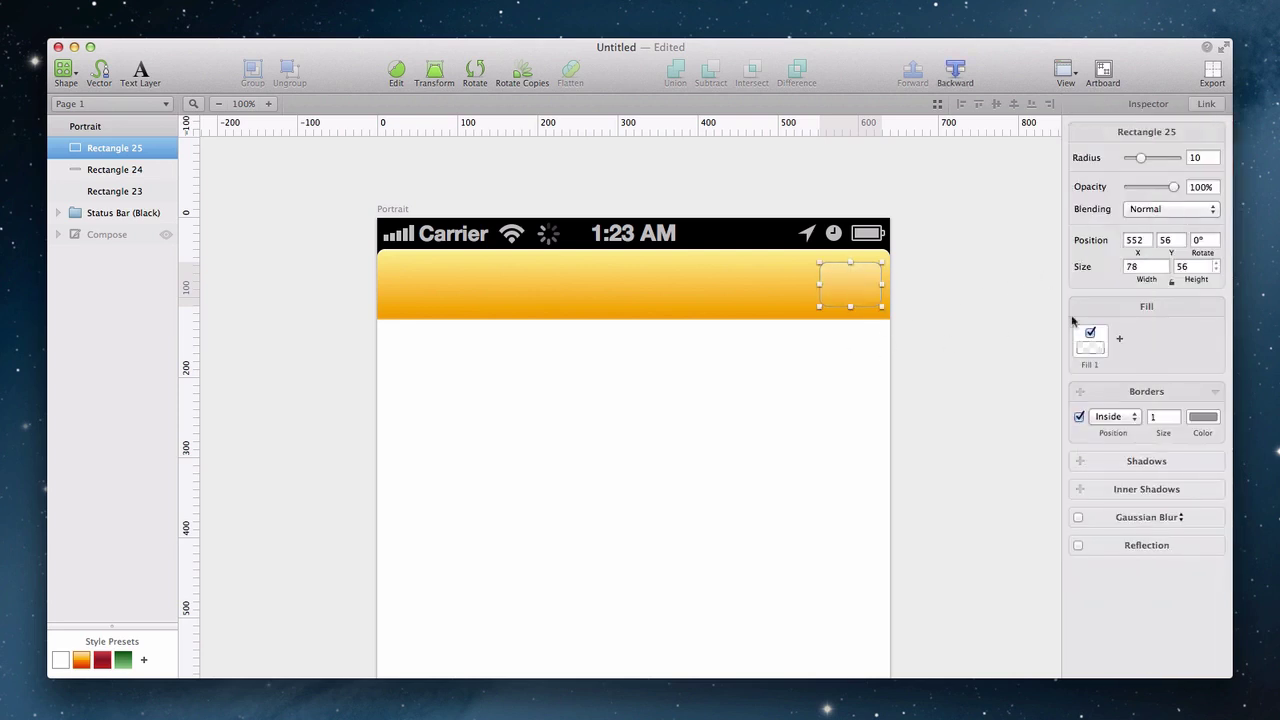
# Step: Change the small rectangle's border color to hex 805217
pyautogui.click(1193, 419)
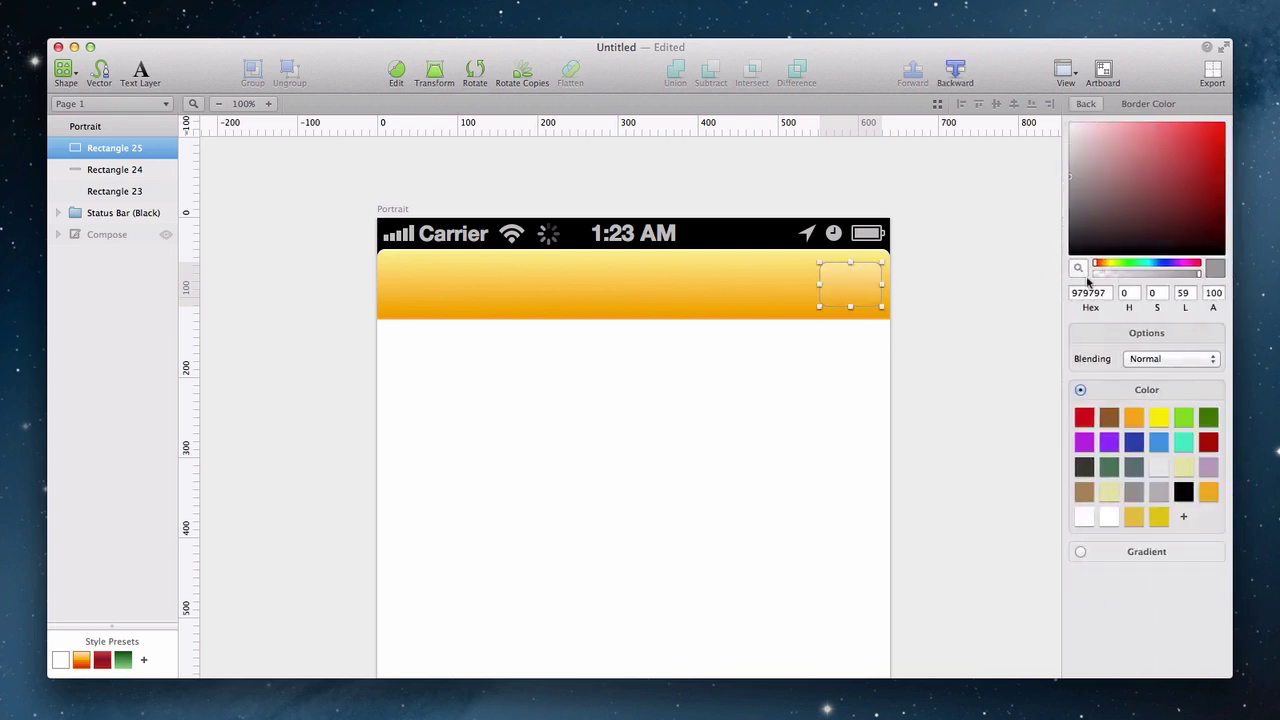
pyautogui.click(1083, 293)
pyautogui.write('805217')
pyautogui.press('Return')
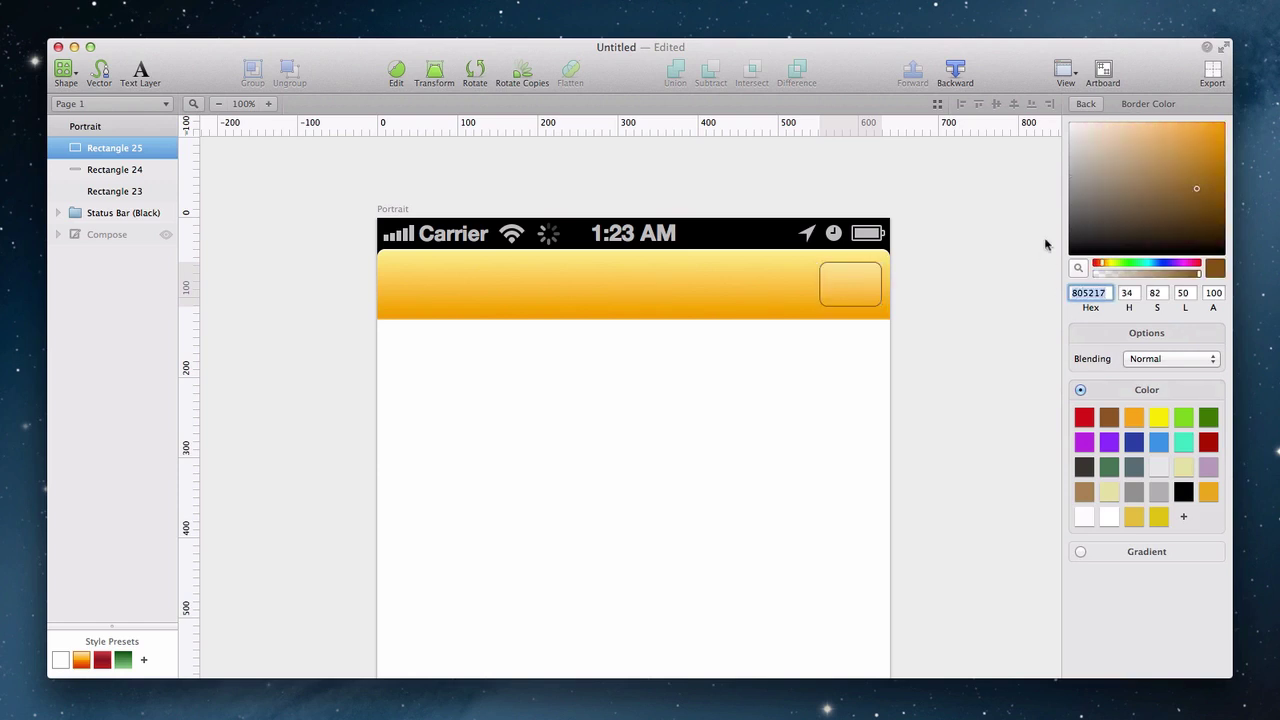
pyautogui.click(1092, 105)
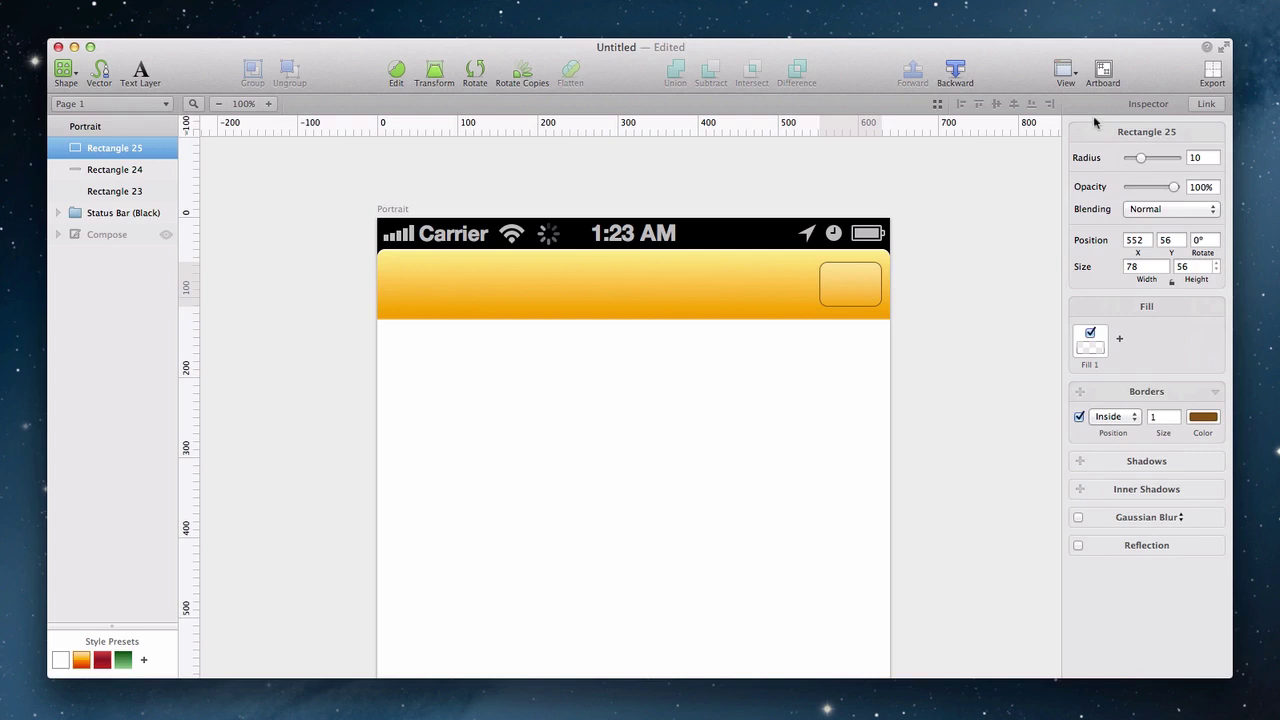
# Step: Add a drop shadow to the small rounded rectangle with Y offset 1 and blur 0
pyautogui.click(1080, 462)
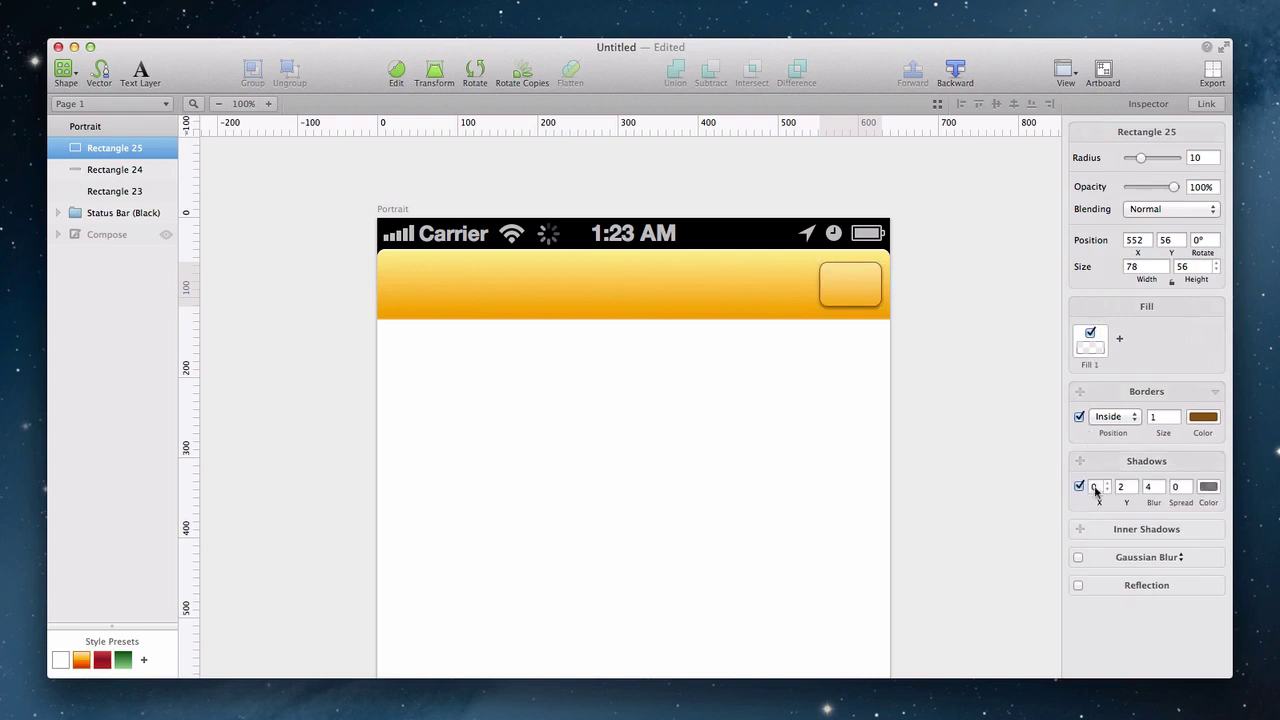
pyautogui.doubleClick(1121, 487)
pyautogui.write('1')
pyautogui.press('Tab')
pyautogui.write('3')
pyautogui.press('Tab')
# Step: Set the rectangle's drop shadow color to white (FFFFFF) with alpha 20
pyautogui.click(1208, 486)
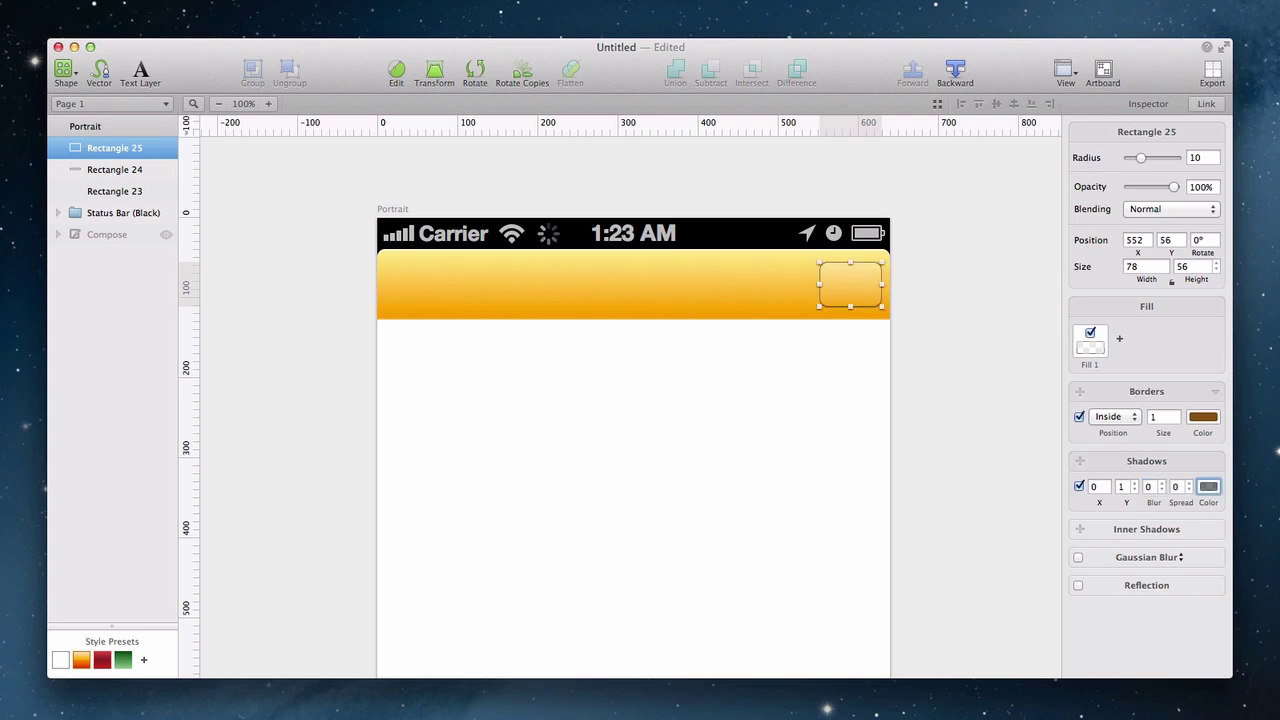
pyautogui.doubleClick(1211, 293)
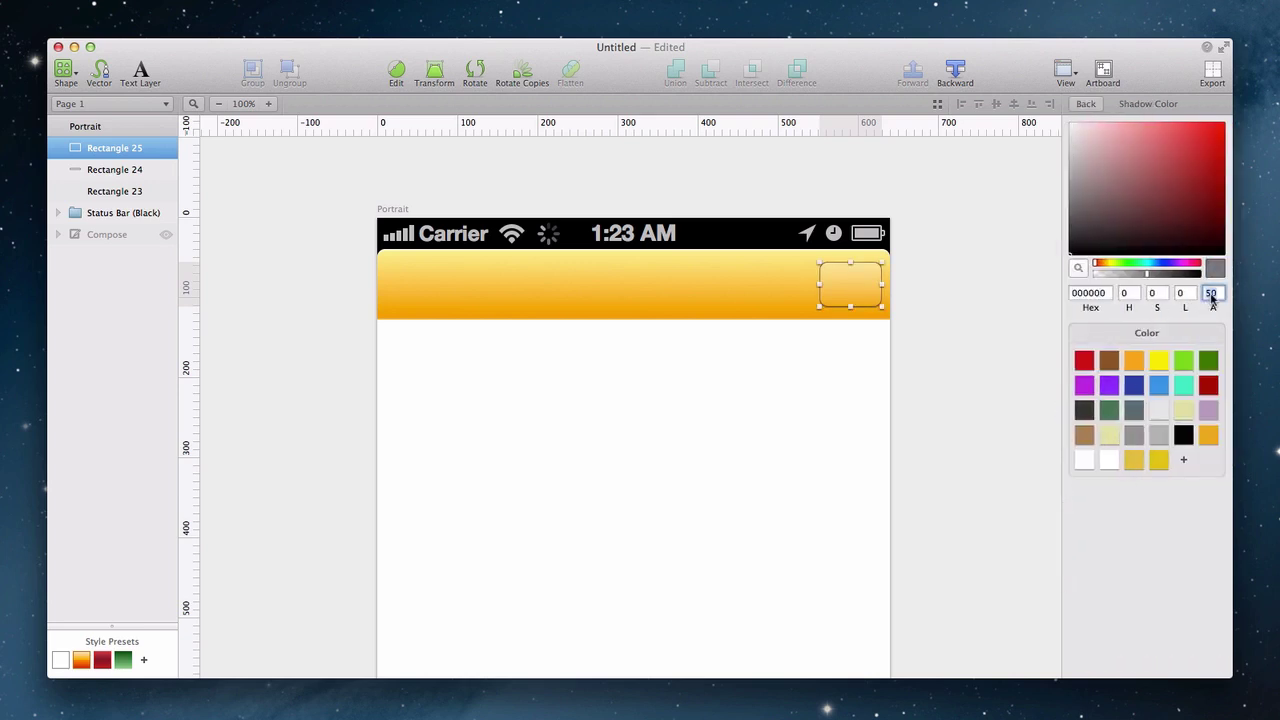
pyautogui.press('Return')
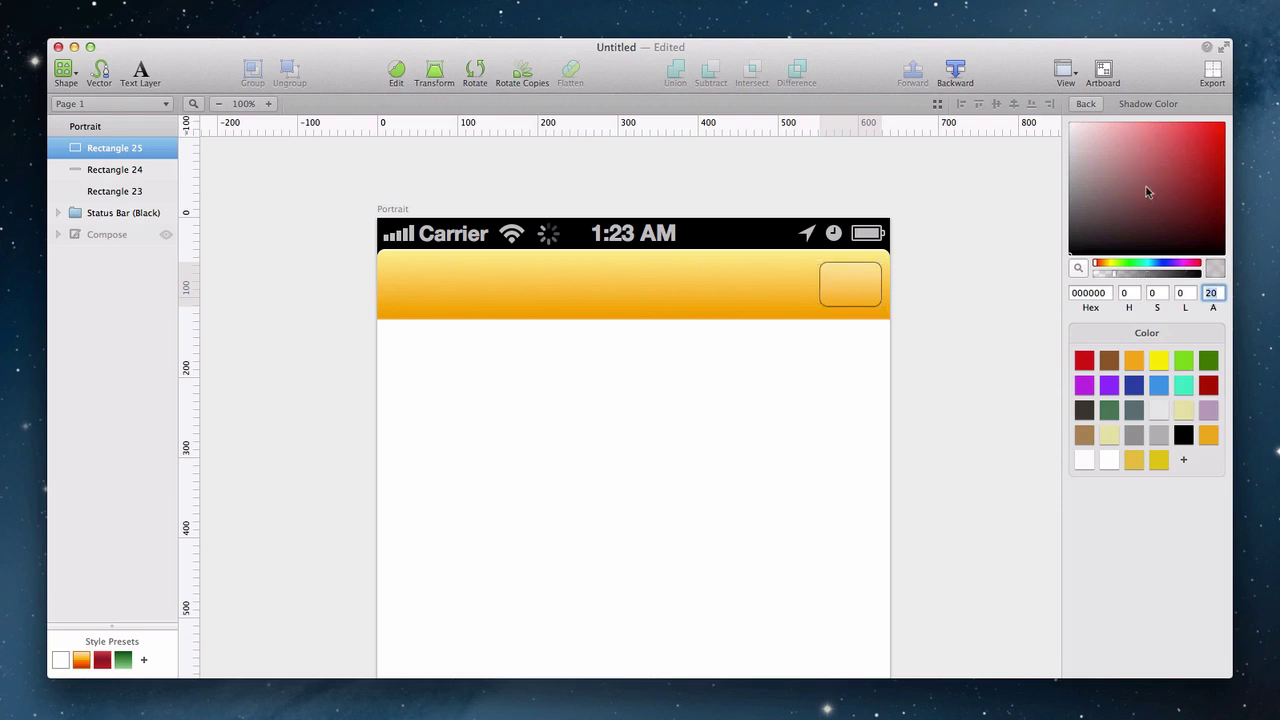
pyautogui.moveTo(1148, 192); pyautogui.dragTo(1070, 124)
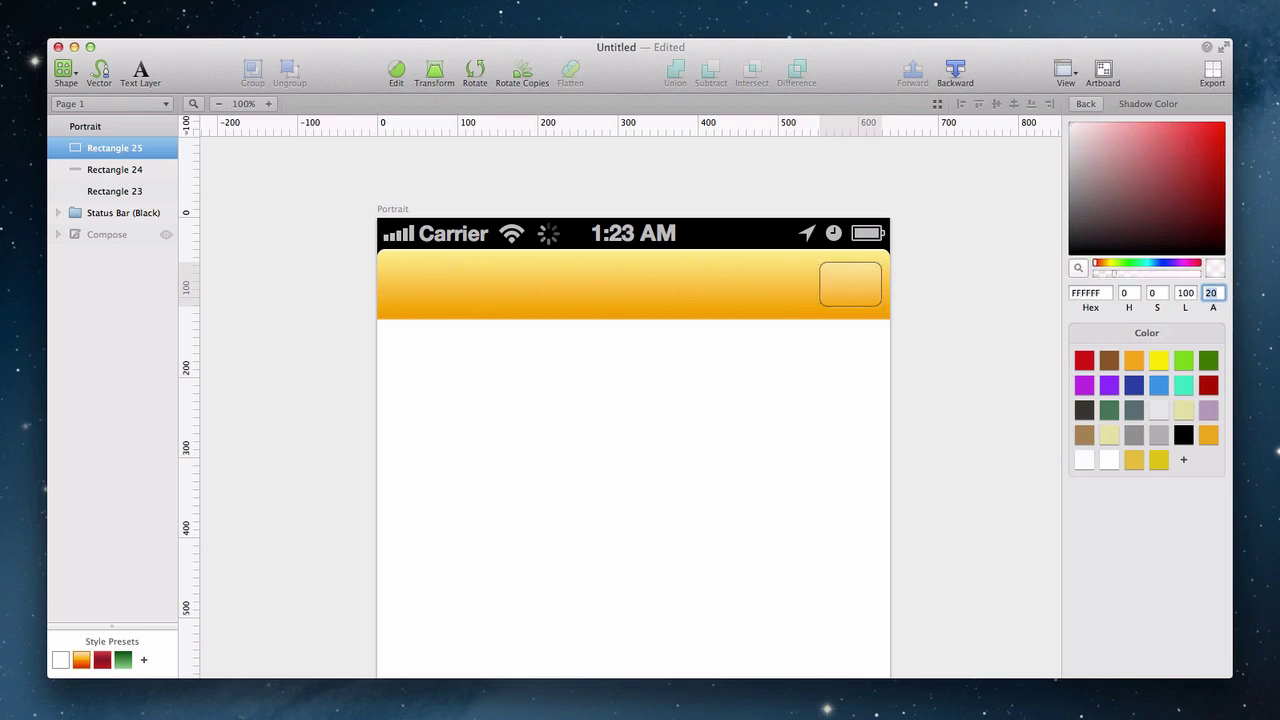
pyautogui.click(1085, 104)
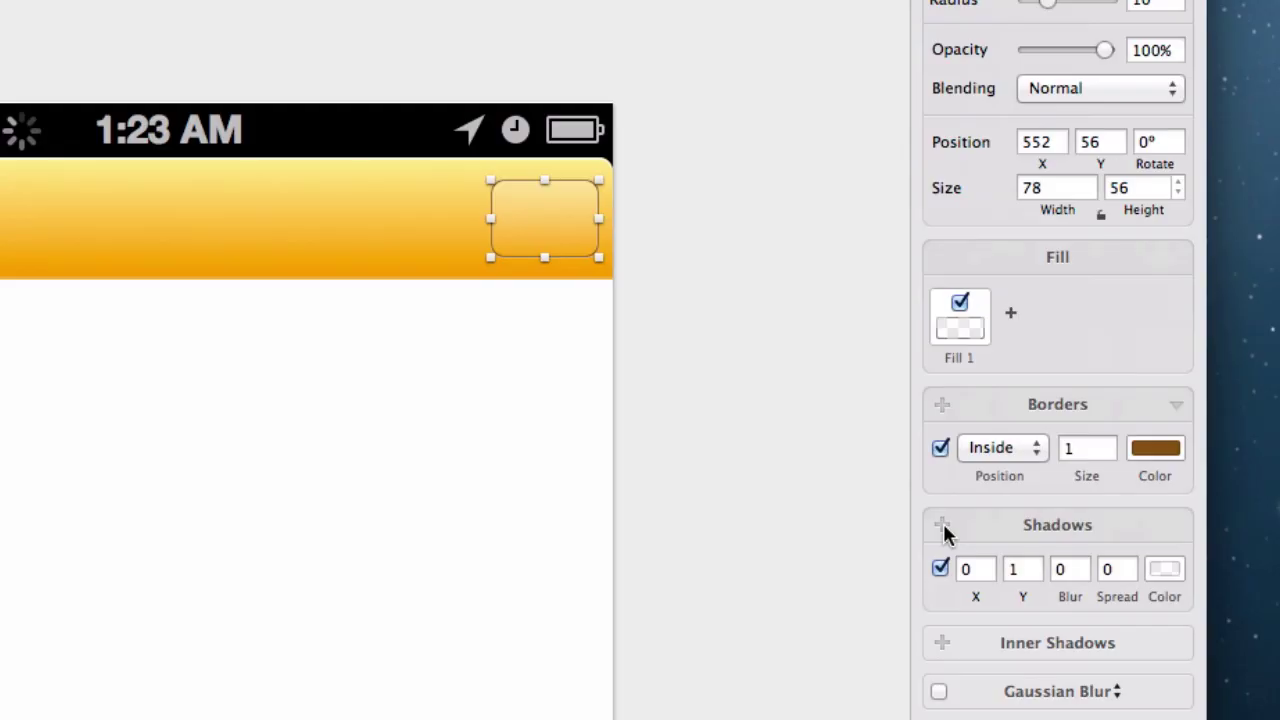
# Step: Add a second drop shadow to the small rectangle with Y offset 2 and blur 0
pyautogui.click(945, 533)
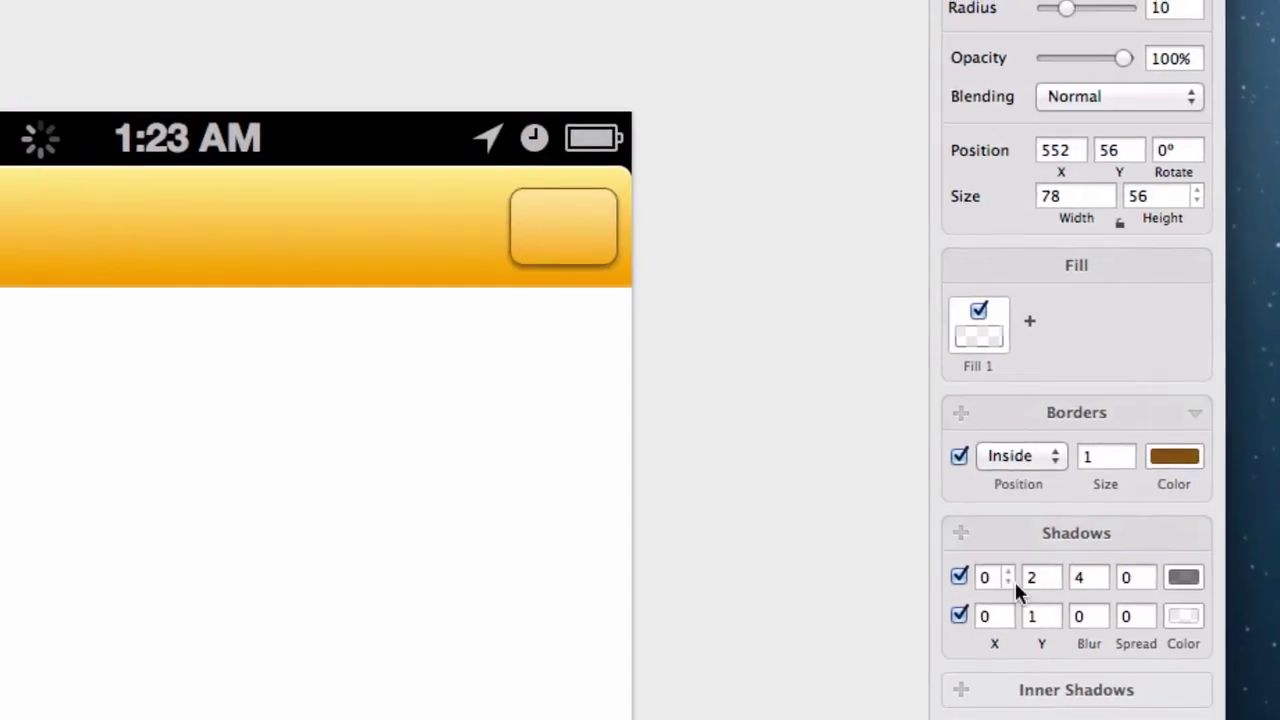
pyautogui.click(1021, 569)
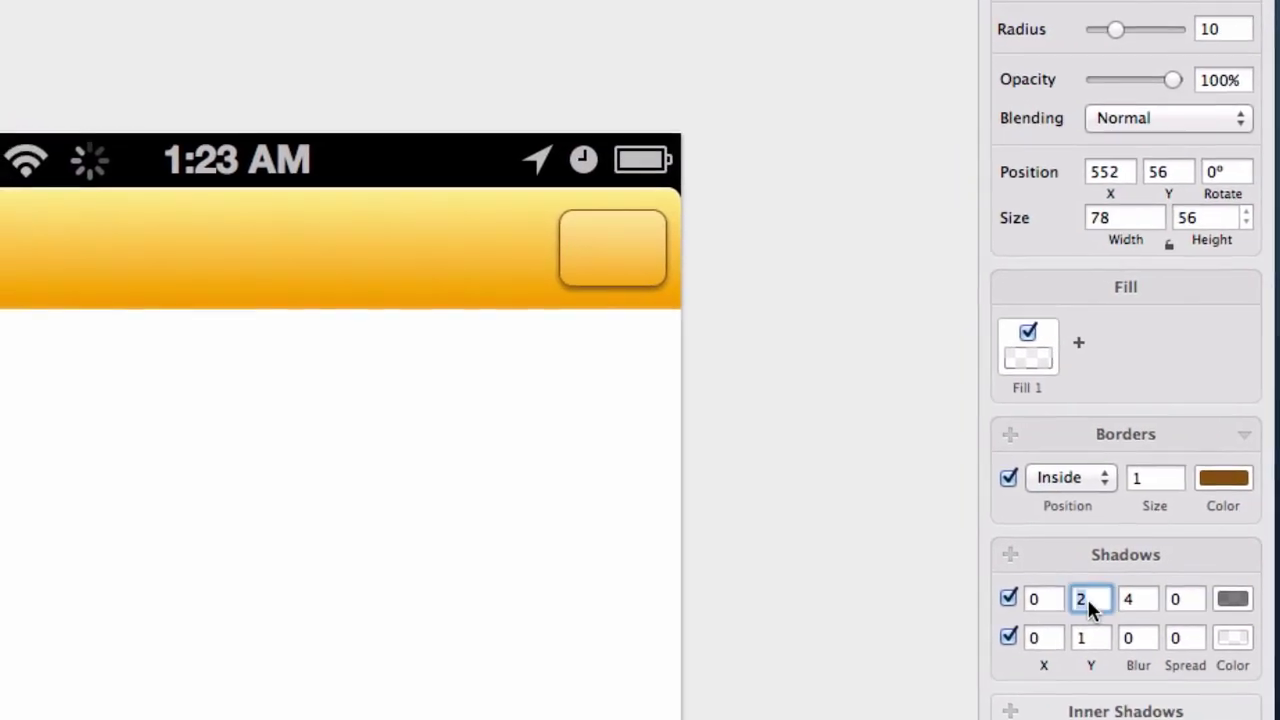
pyautogui.press('Tab')
pyautogui.write('0')
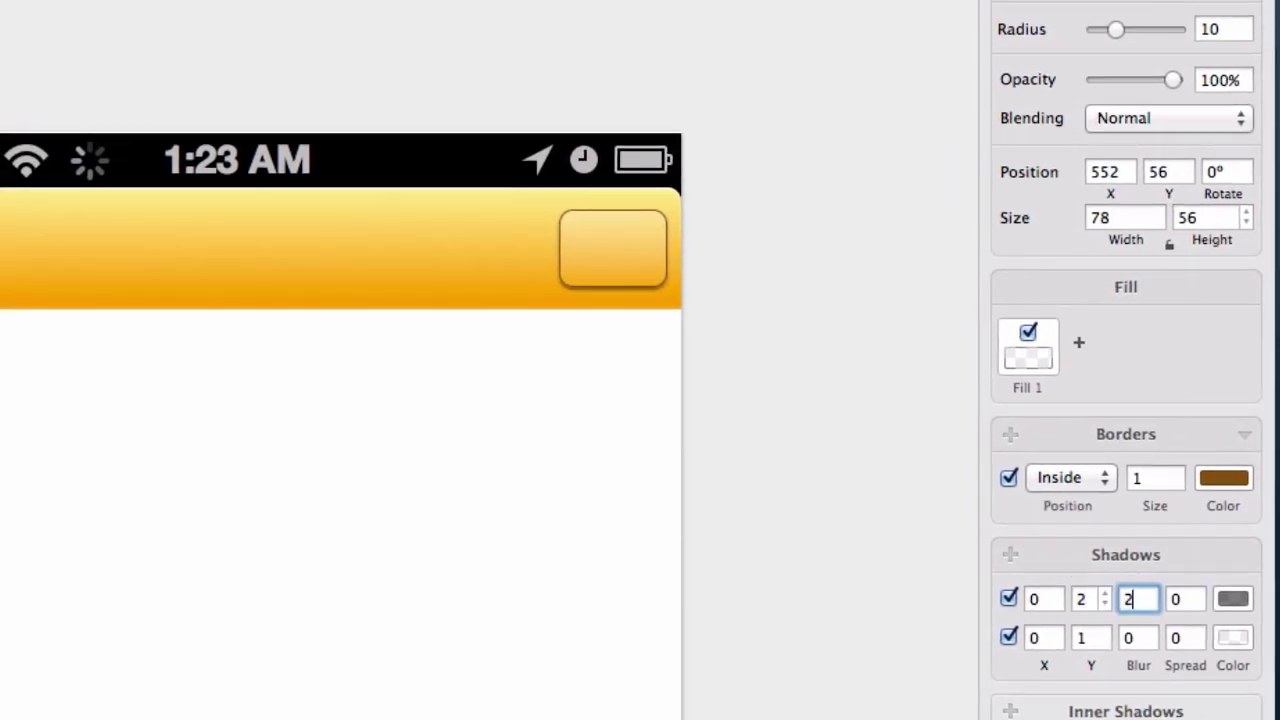
pyautogui.press('Tab')
pyautogui.press('Tab')
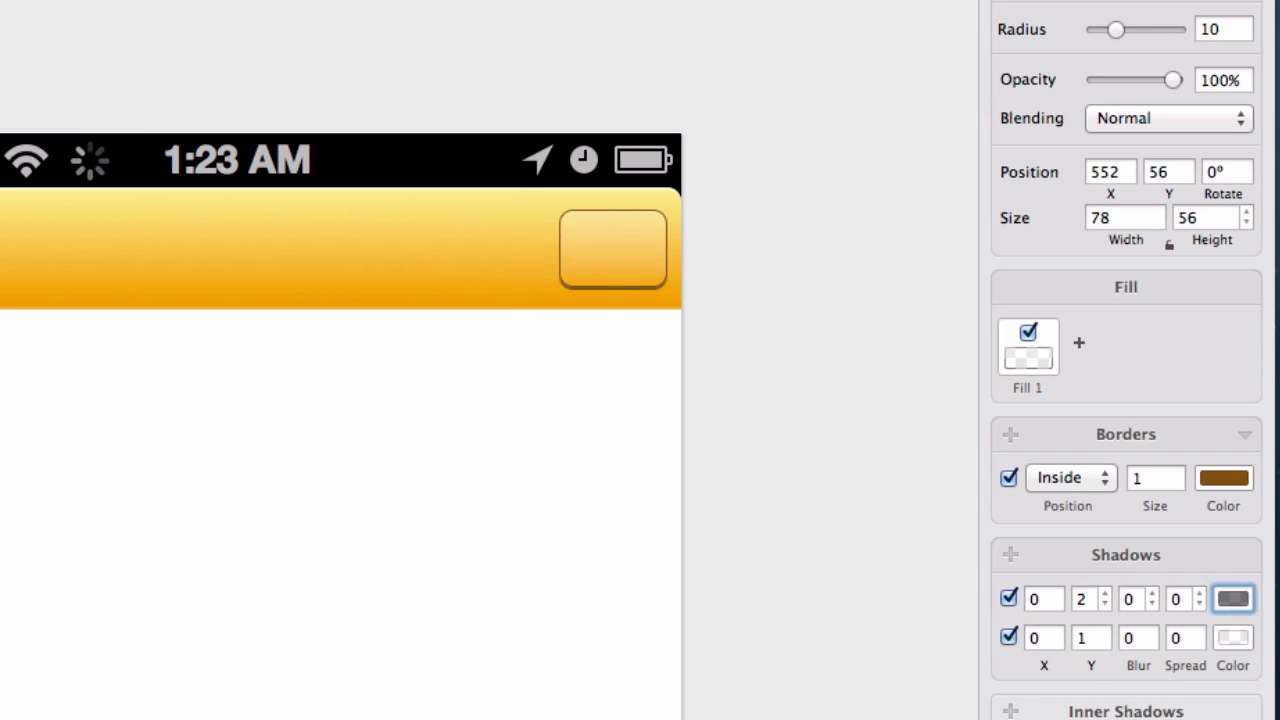
# Step: Make the second drop shadow white (FFFFFF) with alpha 20
pyautogui.press('space')
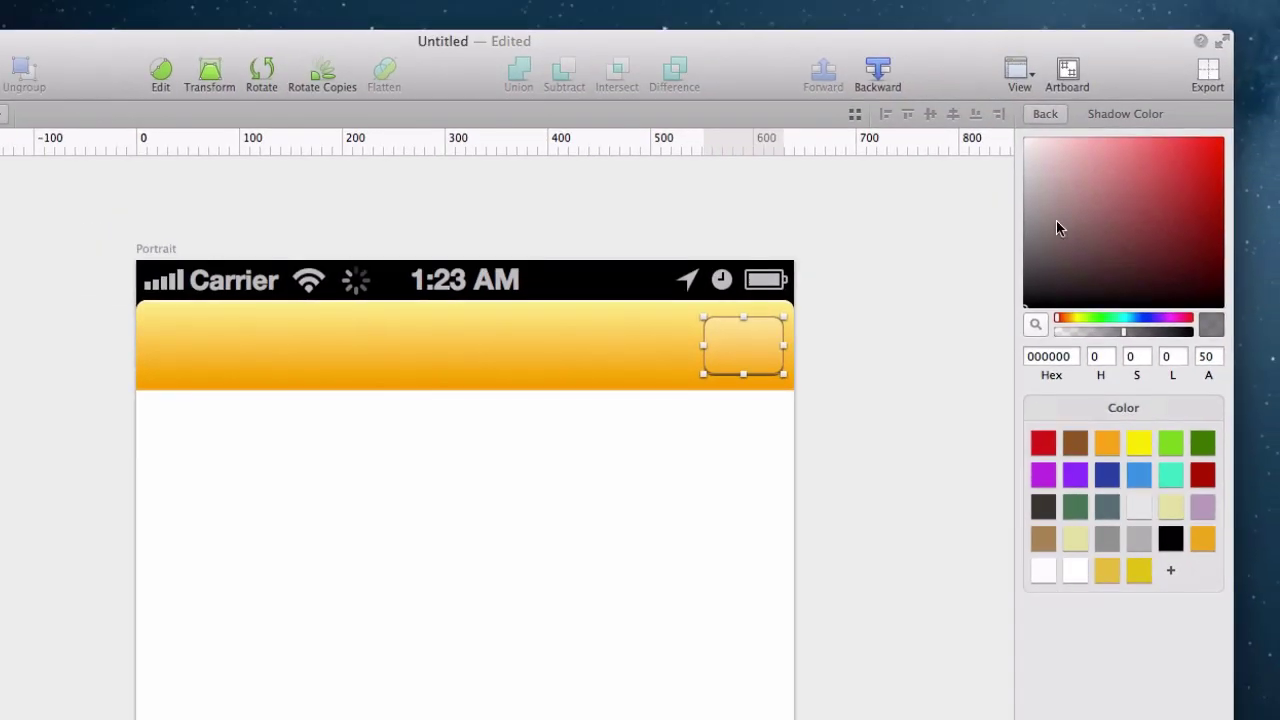
pyautogui.moveTo(1058, 228); pyautogui.dragTo(965, 100)
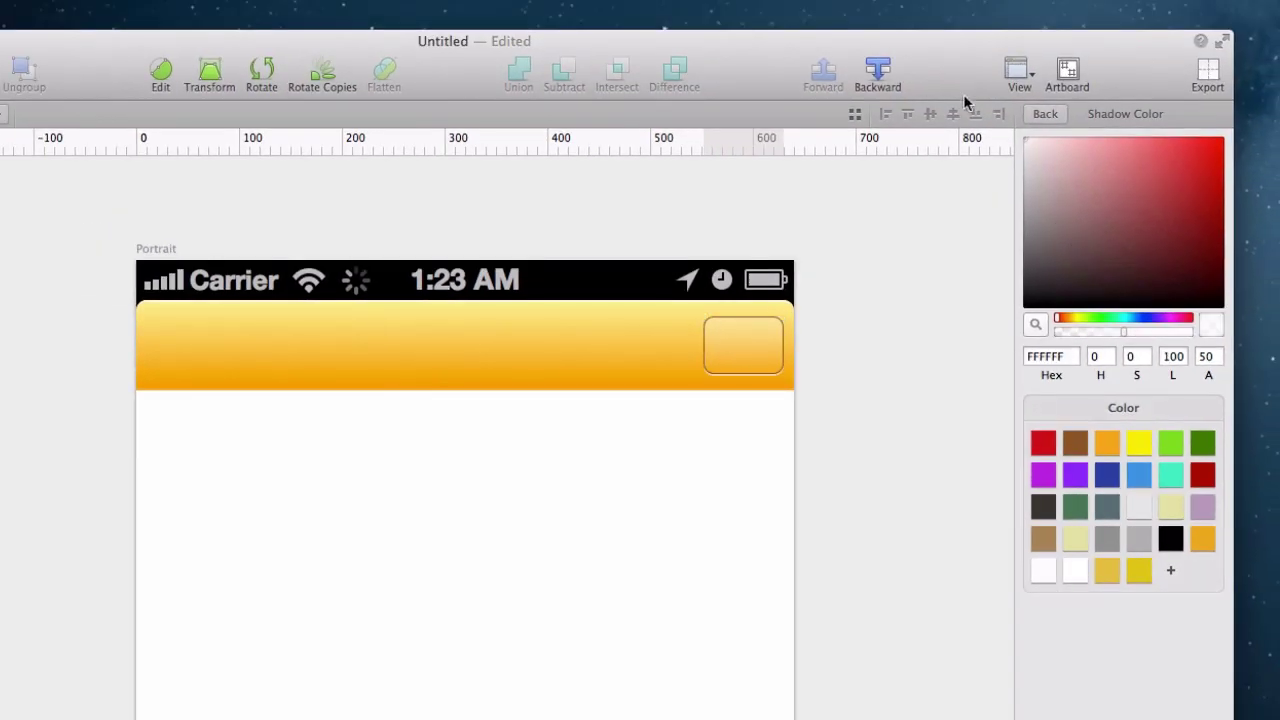
pyautogui.doubleClick(1208, 356)
pyautogui.write('20')
pyautogui.press('Return')
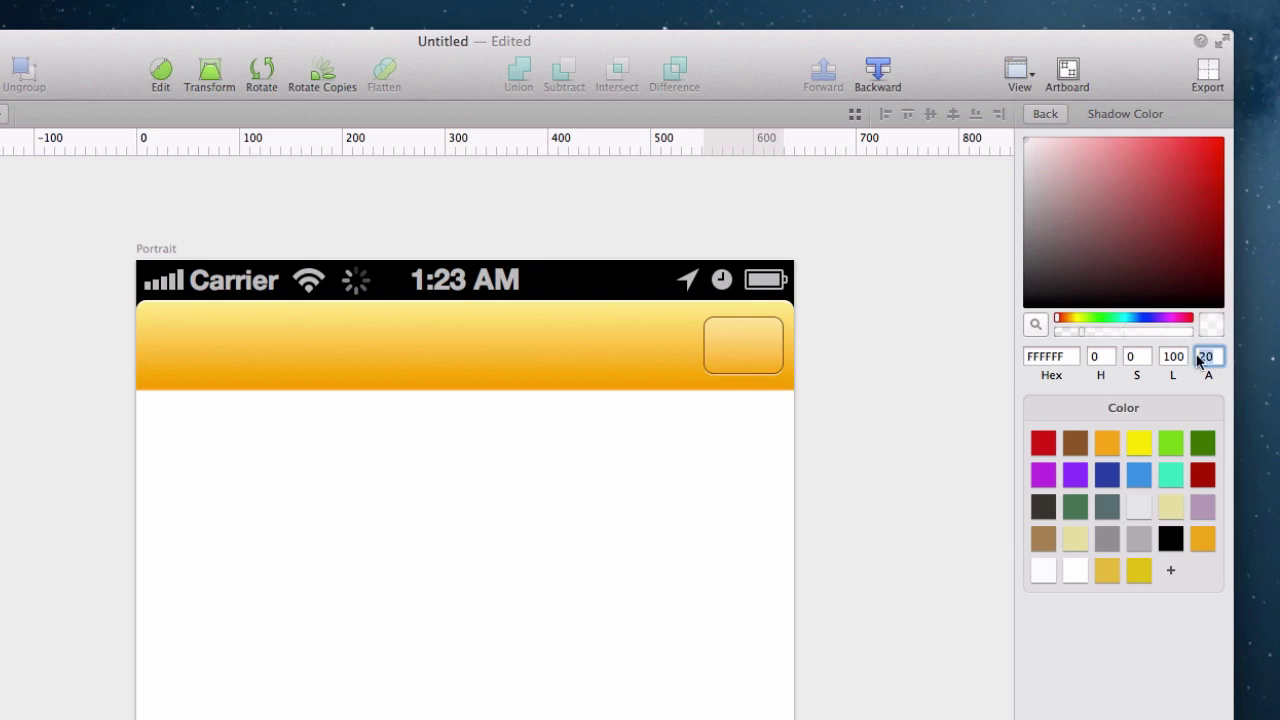
pyautogui.click(1045, 114)
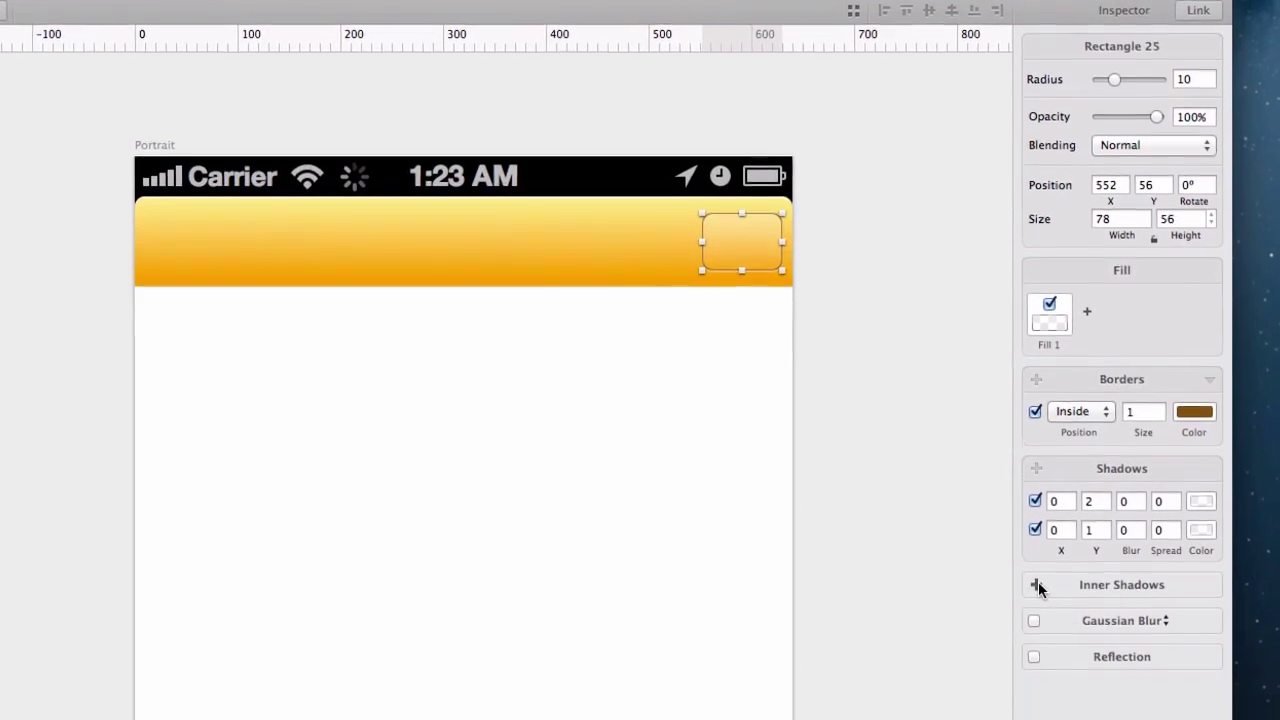
# Step: Add an inner shadow to the small rectangle with Y offset 2 and blur 2
pyautogui.click(1037, 586)
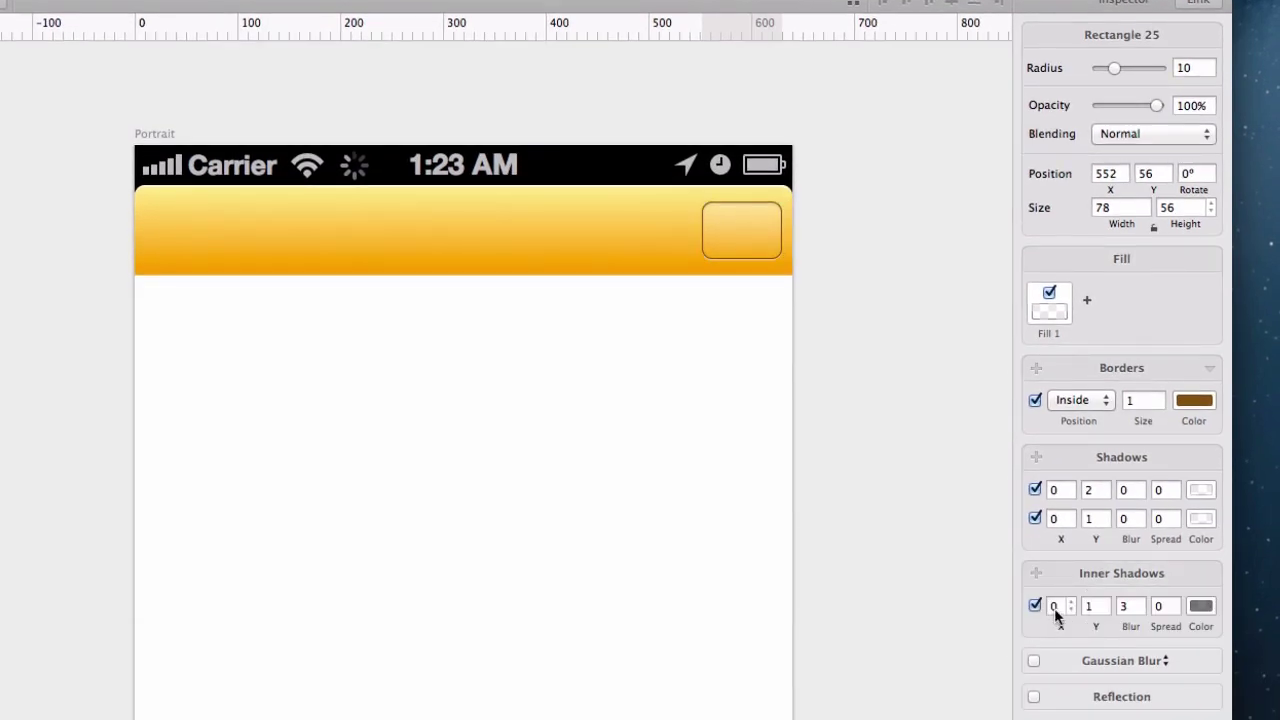
pyautogui.click(1057, 606)
pyautogui.press('Tab')
pyautogui.write('2')
pyautogui.press('Tab')
pyautogui.write('1')
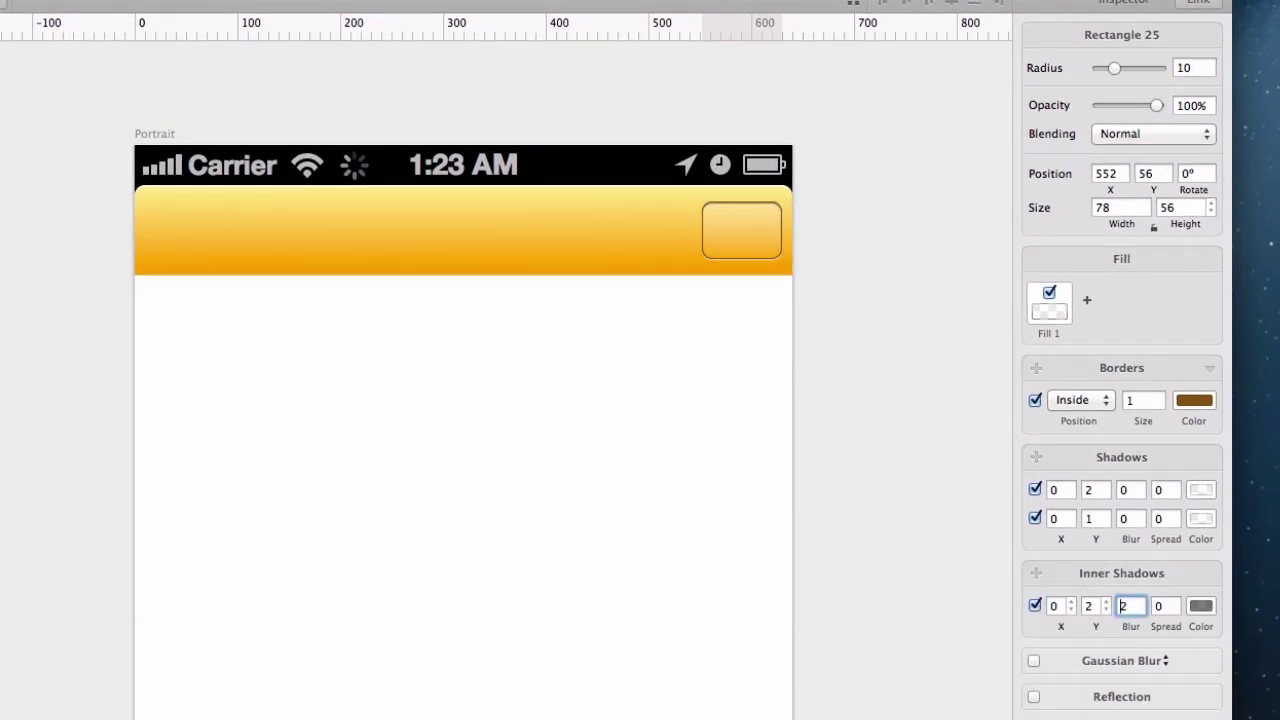
pyautogui.press('Tab')
pyautogui.press('Tab')
# Step: Set the alpha of the inner shadow's black color to 25
pyautogui.press('space')
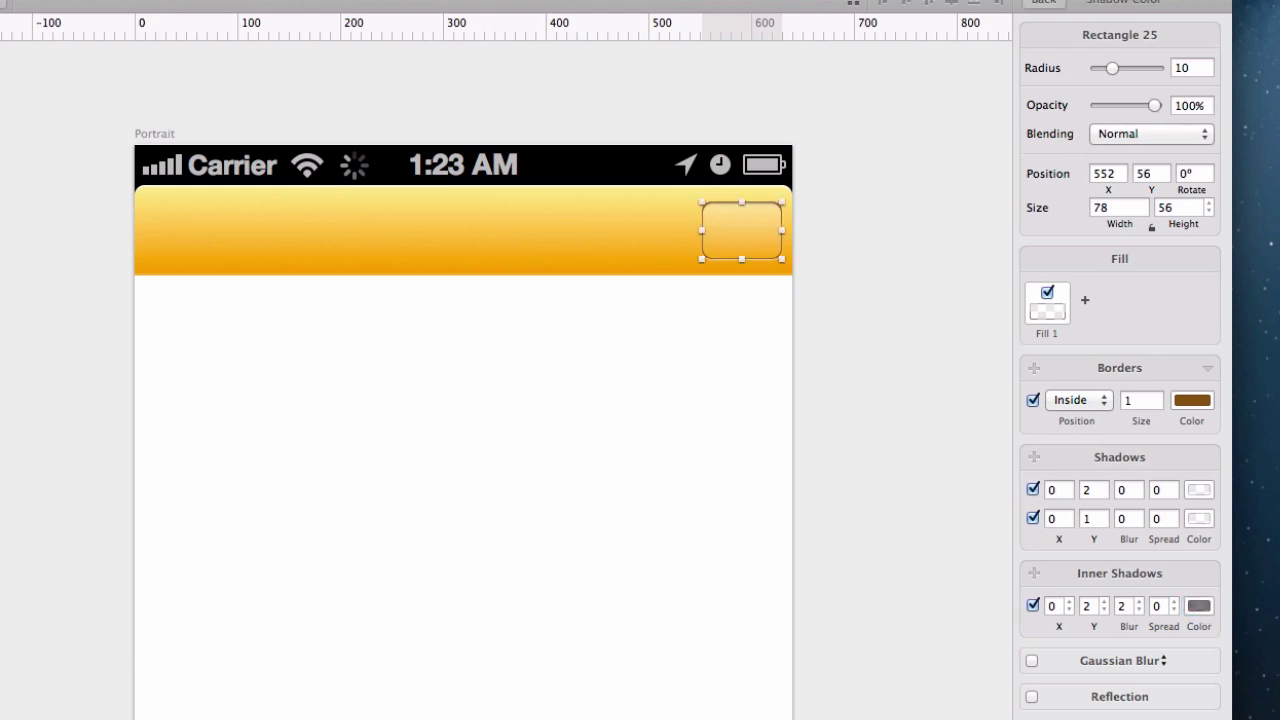
pyautogui.click(1206, 241)
pyautogui.write('2')
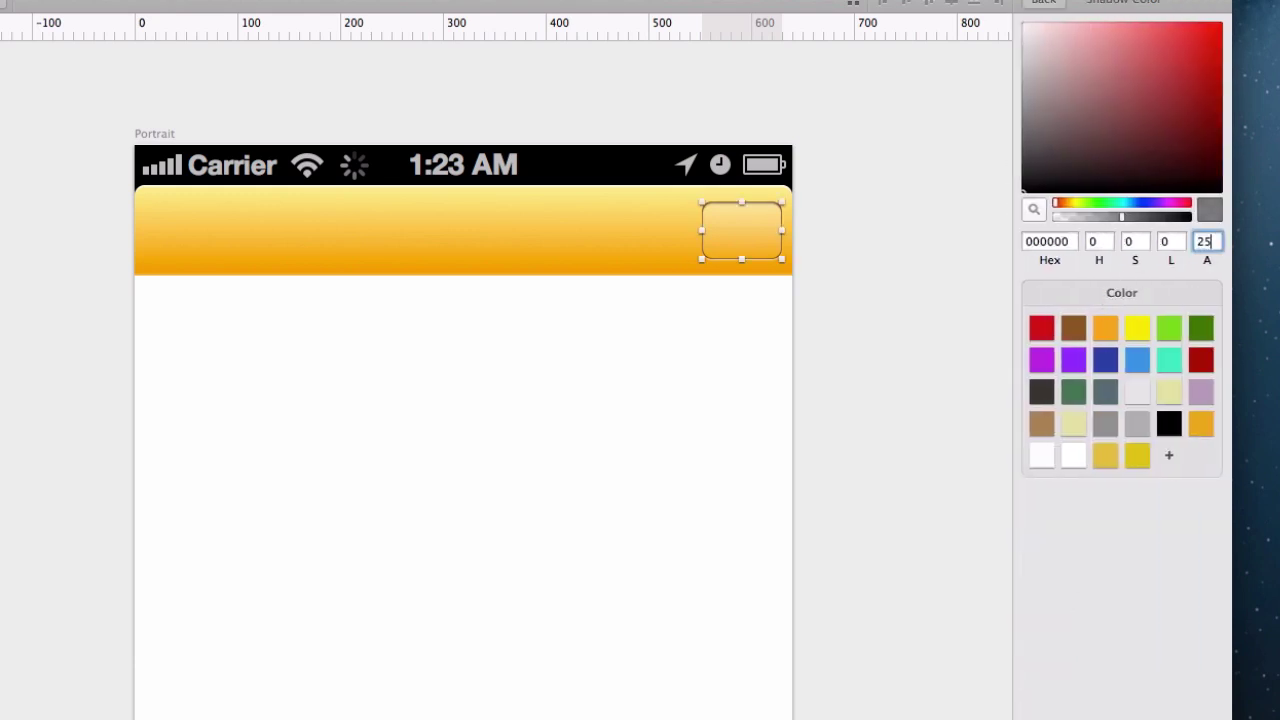
pyautogui.write('5')
pyautogui.press('Return')
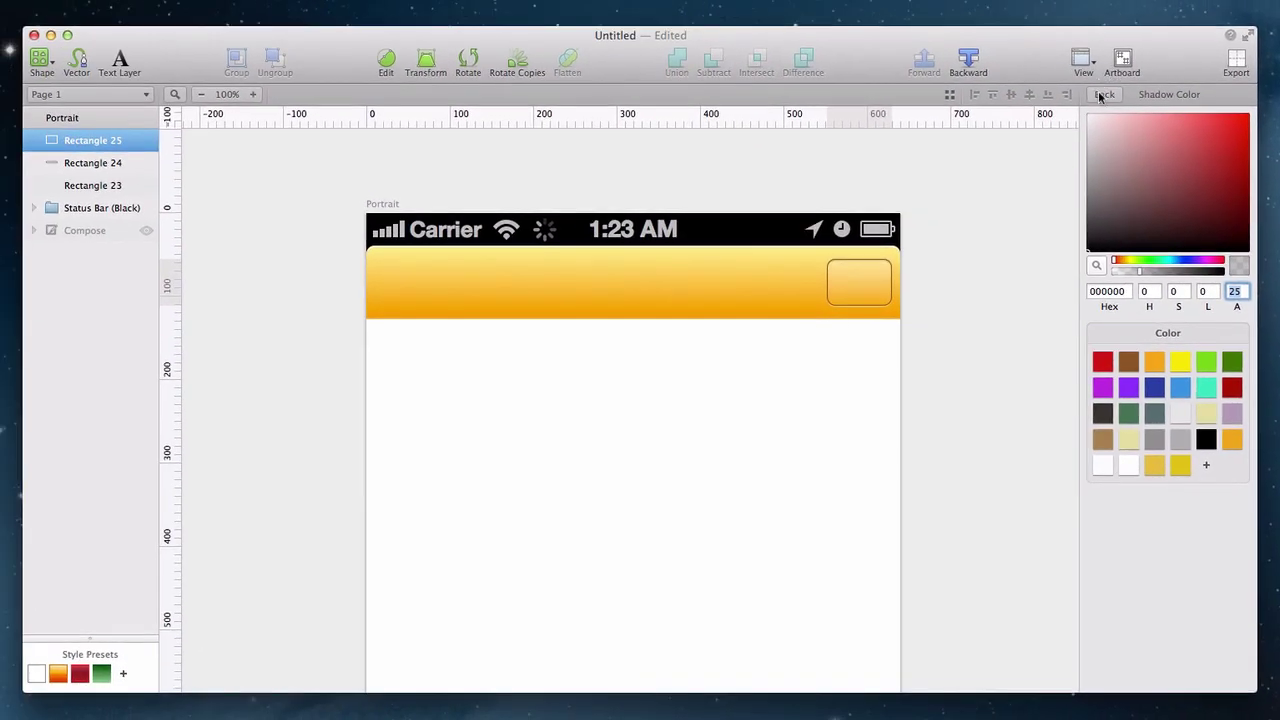
pyautogui.click(1102, 94)
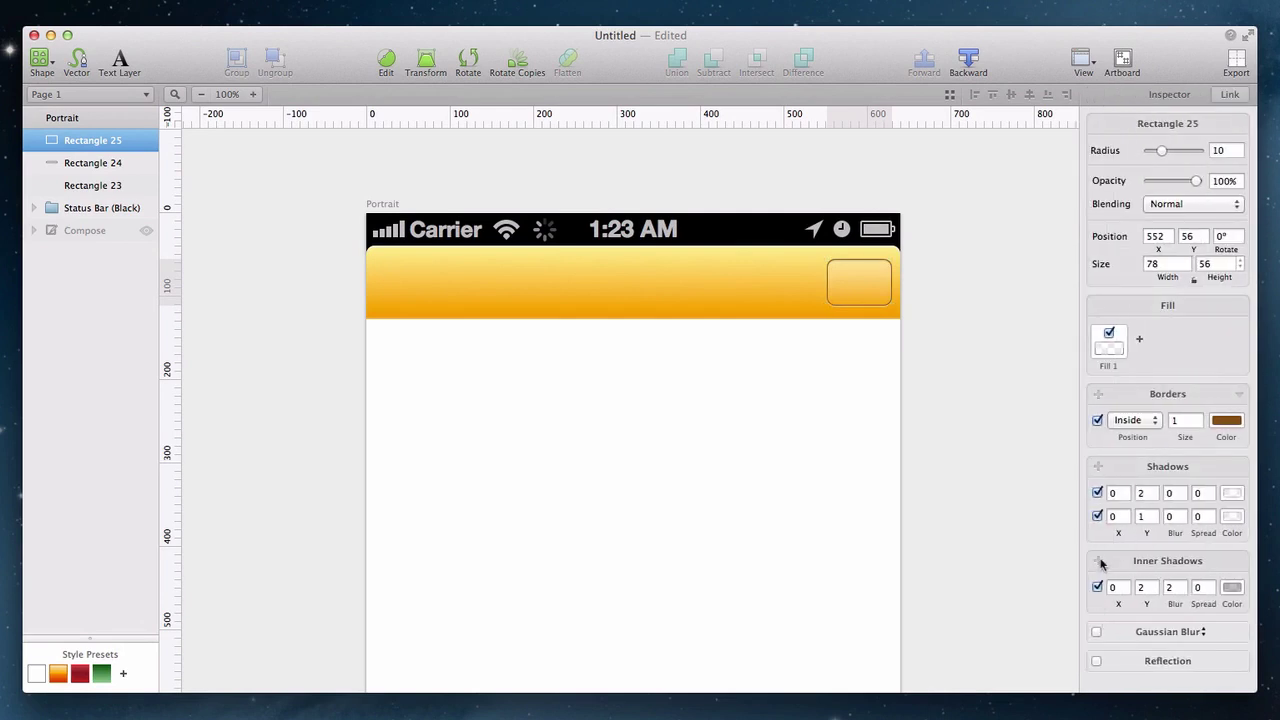
# Step: Add a second inner shadow to the small rectangle with Y offset 0, blur 0 and spread 2
pyautogui.click(1098, 561)
pyautogui.click(1115, 592)
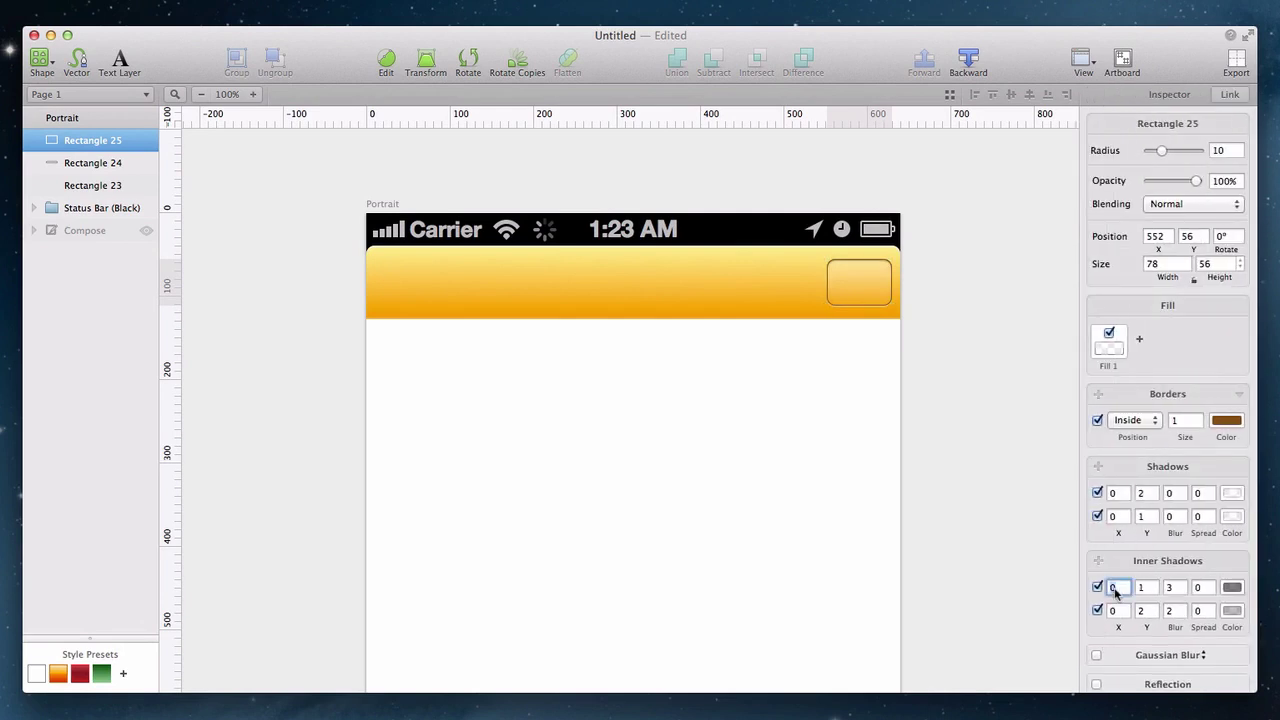
pyautogui.press('Tab')
pyautogui.write('0')
pyautogui.press('Tab')
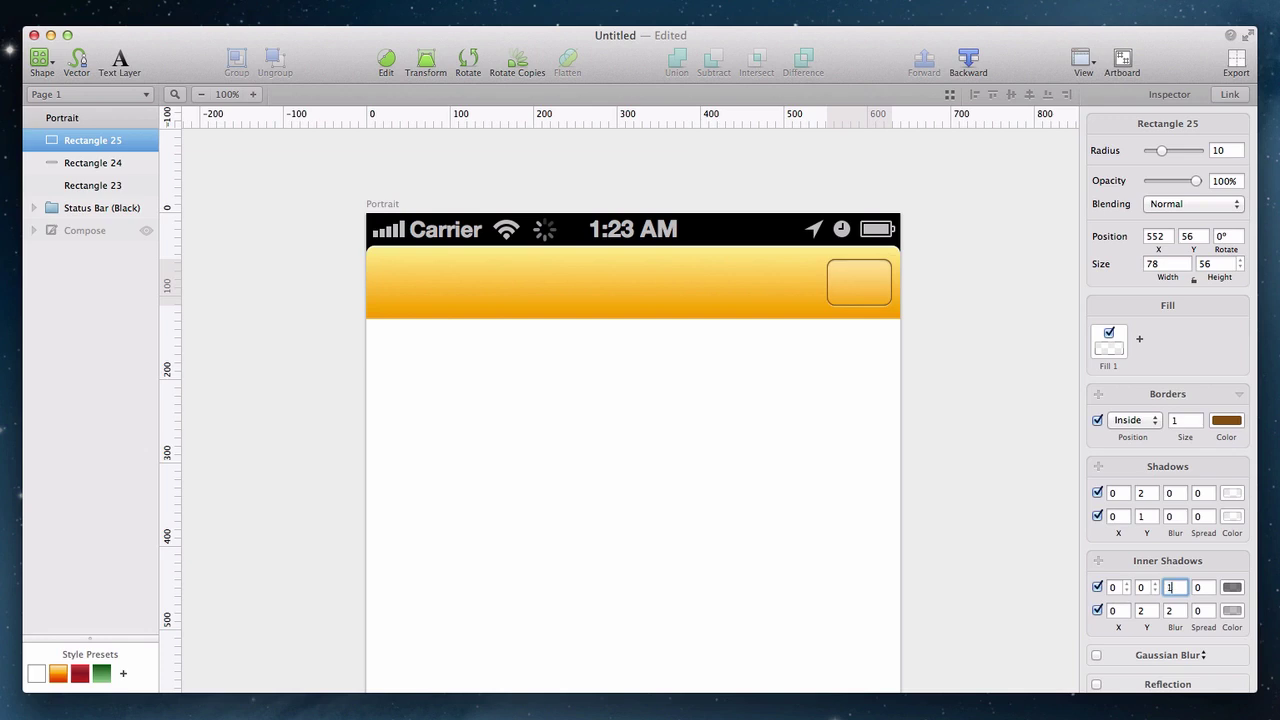
pyautogui.press('Tab')
pyautogui.write('2')
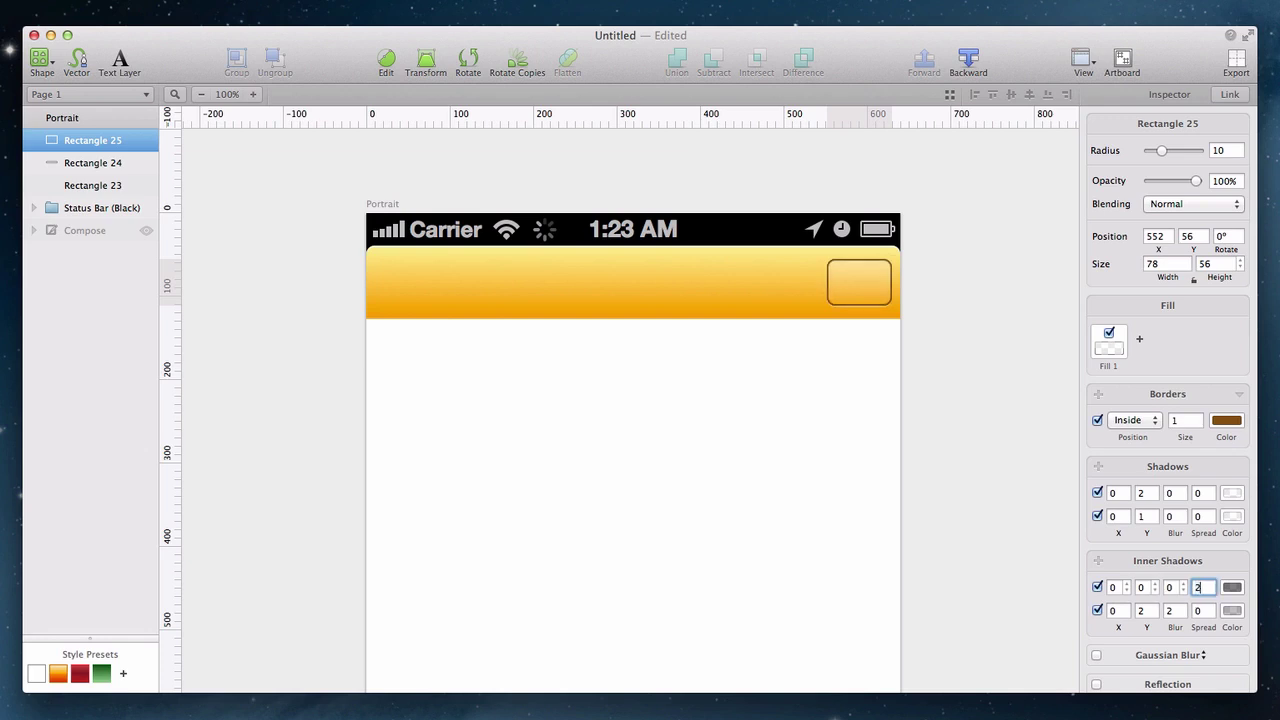
# Step: Set the alpha of the second inner shadow's black color to 10
pyautogui.click(1232, 587)
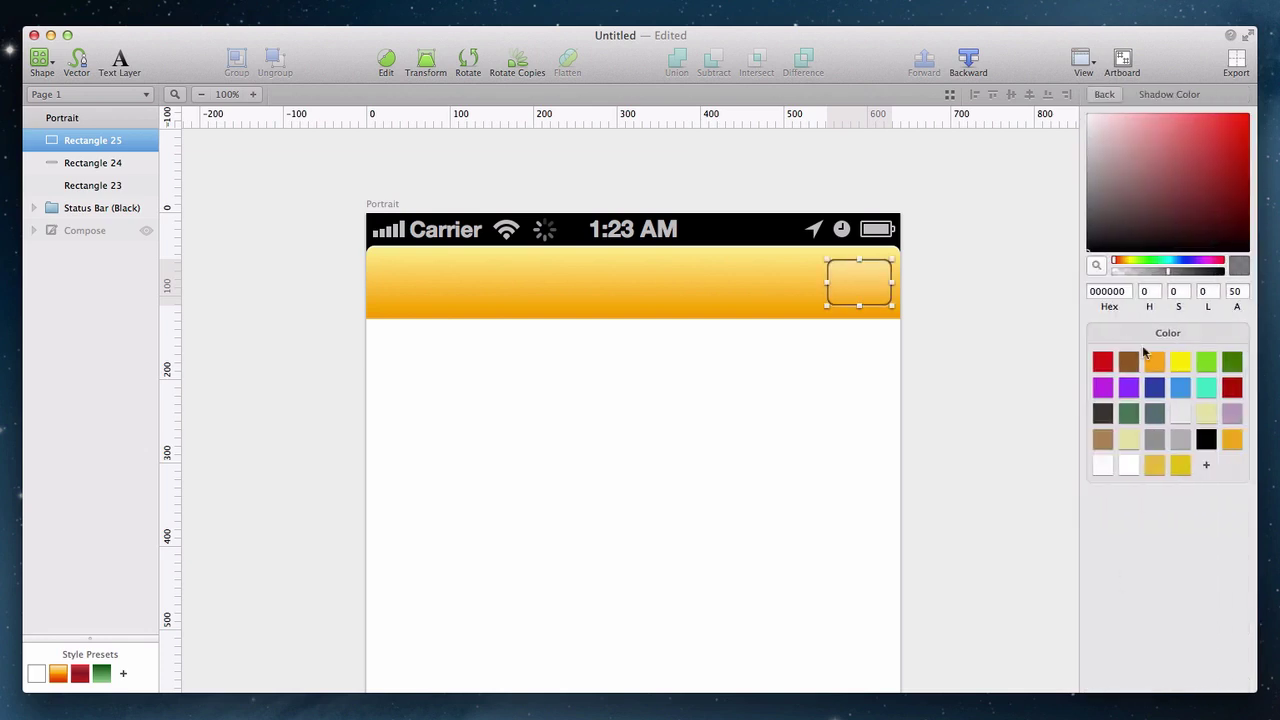
pyautogui.click(1236, 292)
pyautogui.write('10')
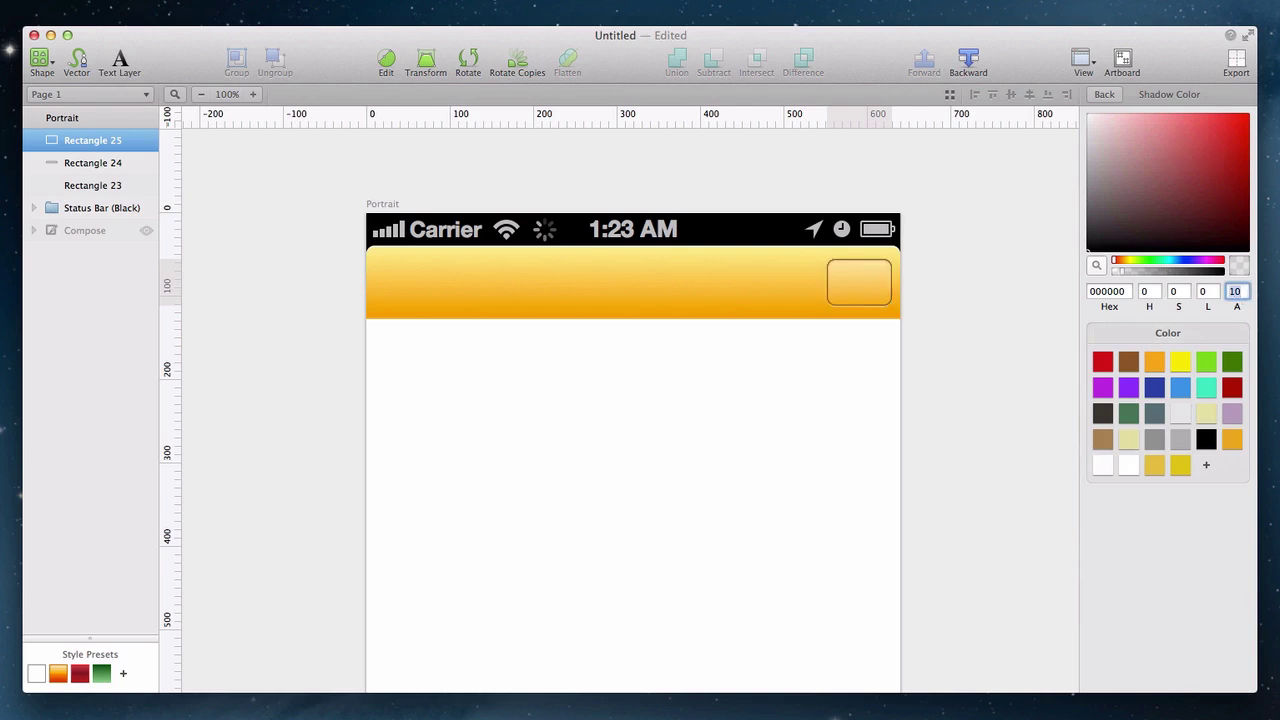
pyautogui.click(1105, 93)
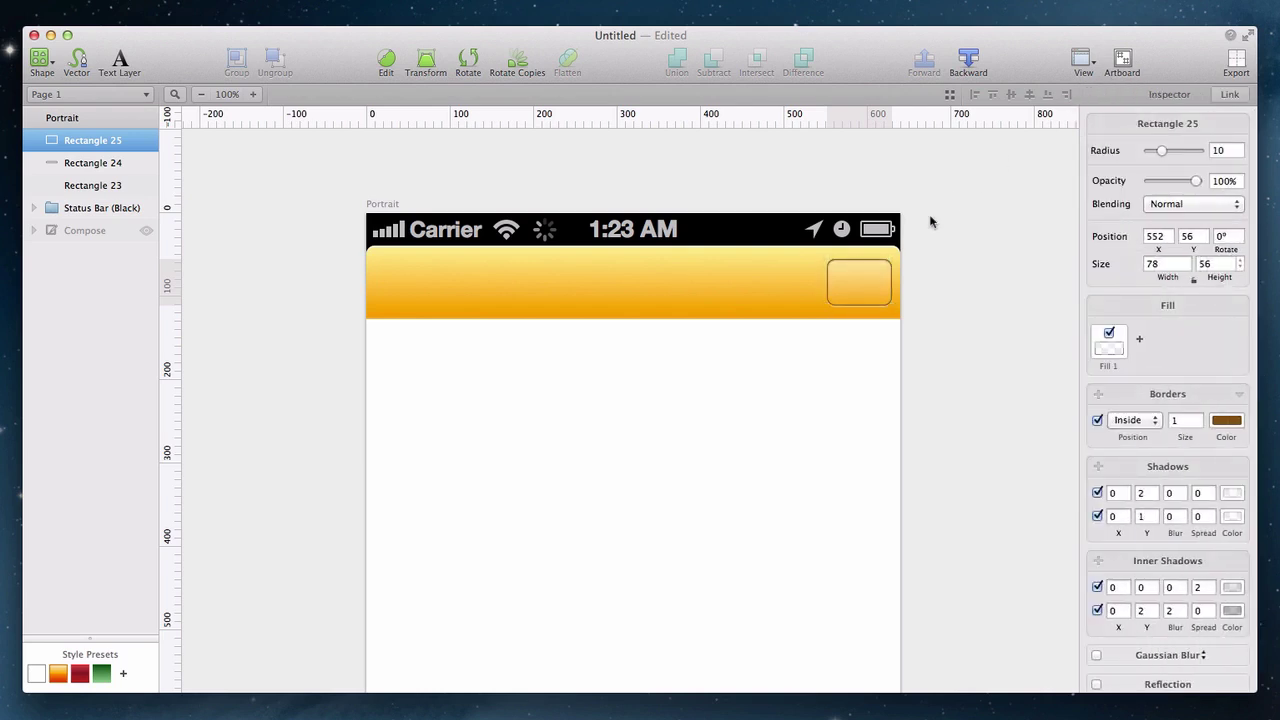
# Step: Bring the hidden Compose icon into view above all other layers, centered on the rounded button at X 570, Y 66
pyautogui.click(147, 232)
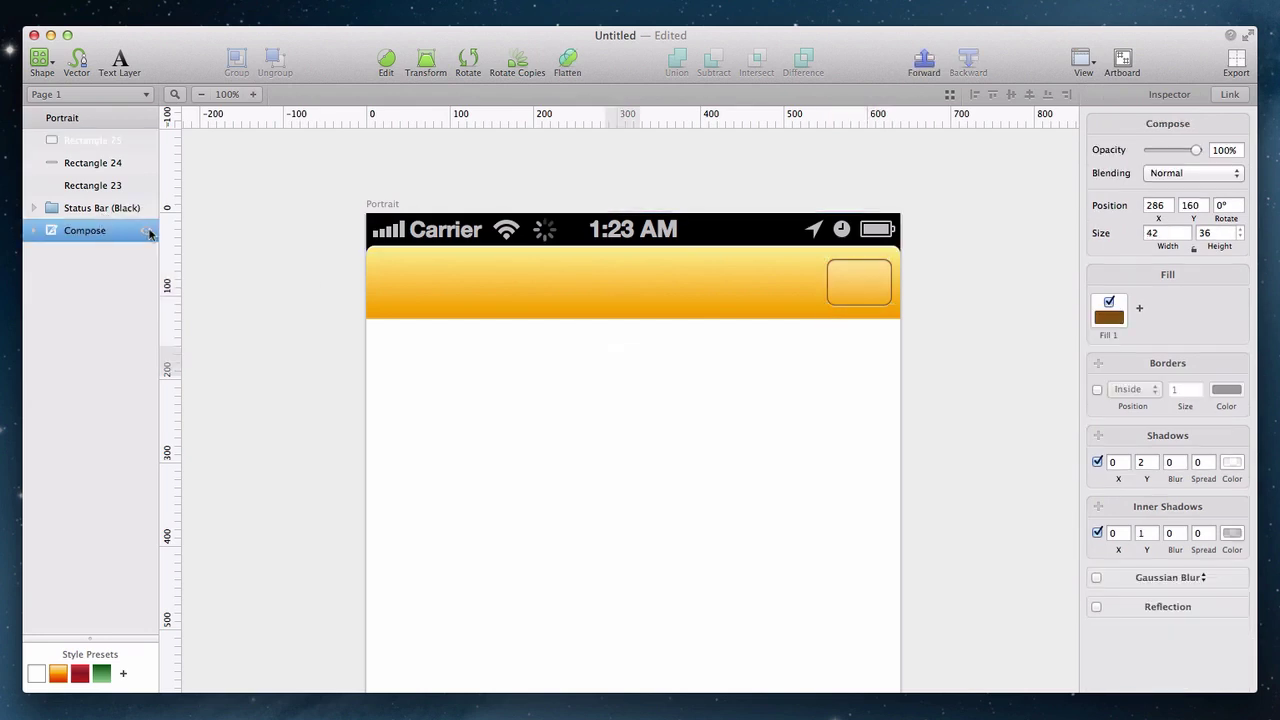
pyautogui.moveTo(108, 236); pyautogui.dragTo(84, 132)
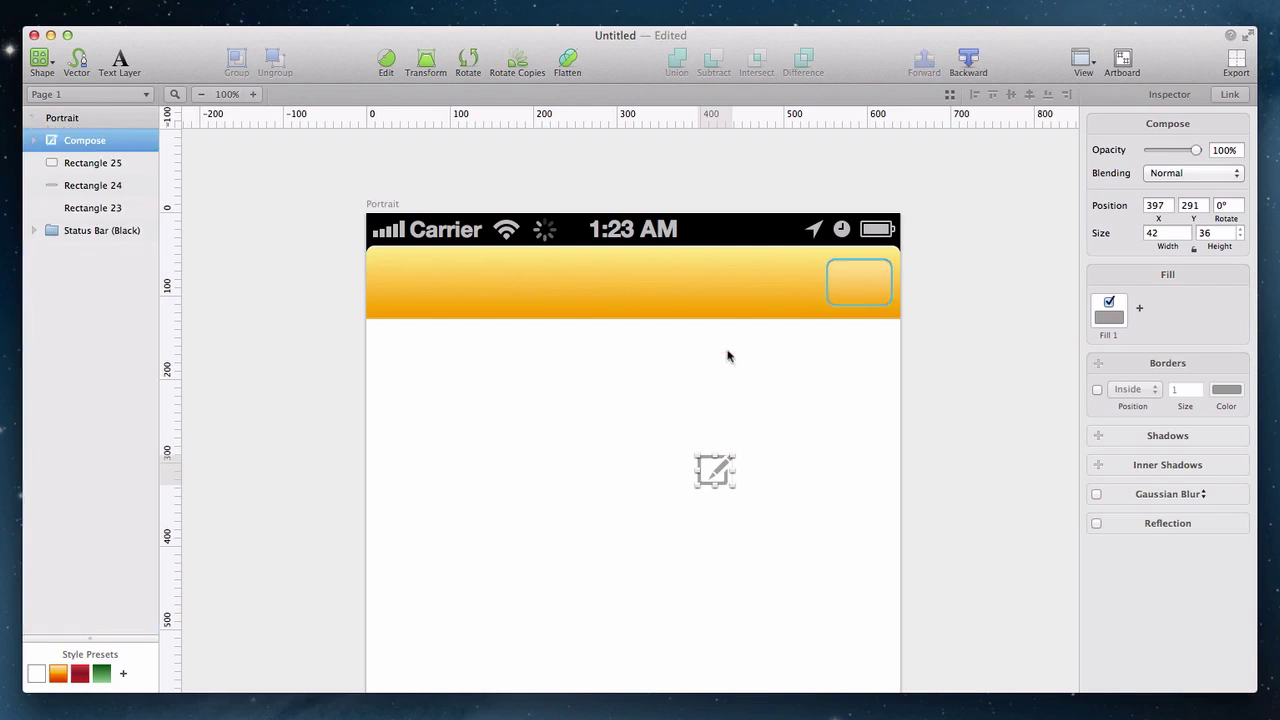
pyautogui.moveTo(715, 475); pyautogui.dragTo(882, 287)
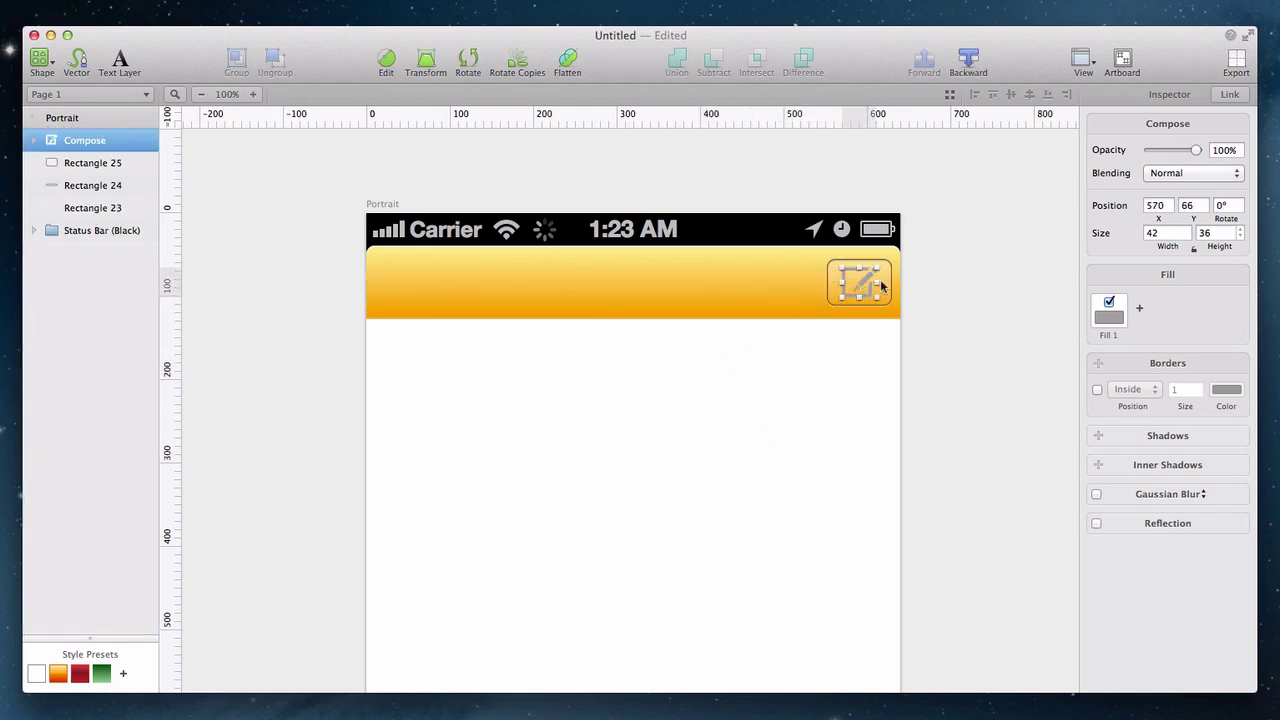
# Step: Change the Compose icon's fill color to hex 805217
pyautogui.click(1110, 317)
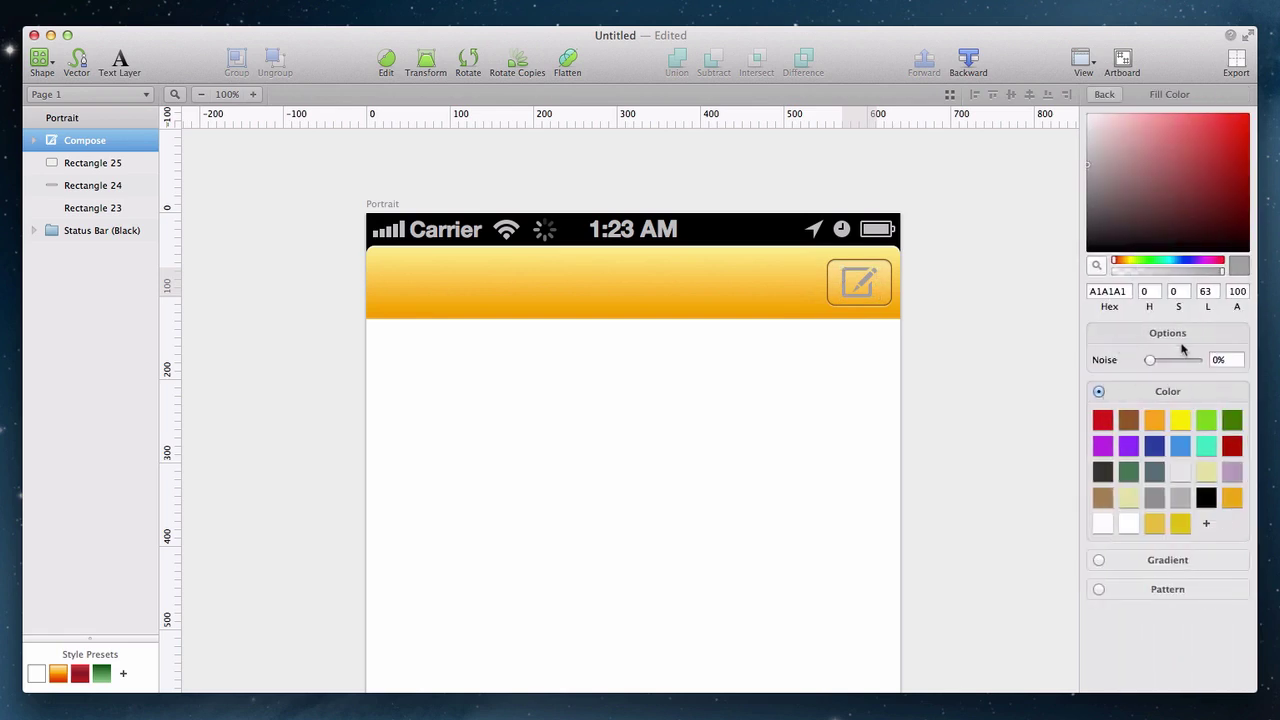
pyautogui.click(1112, 293)
pyautogui.write('805217')
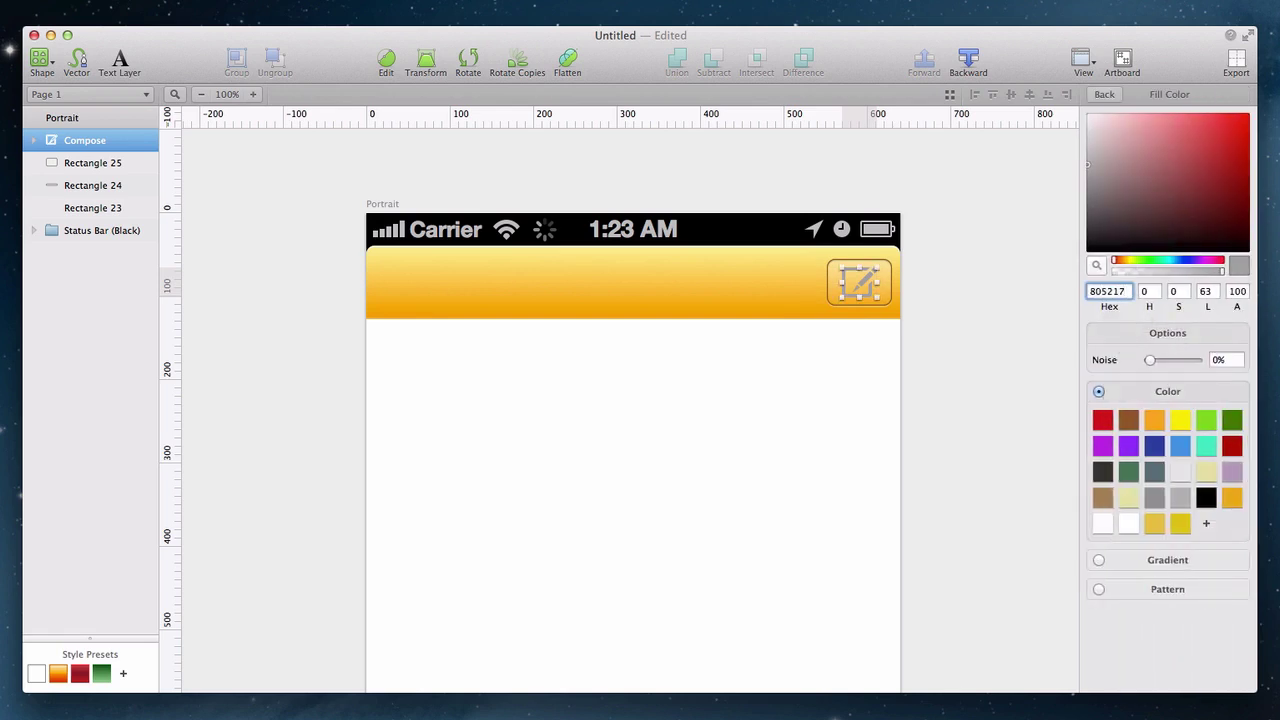
pyautogui.press('Return')
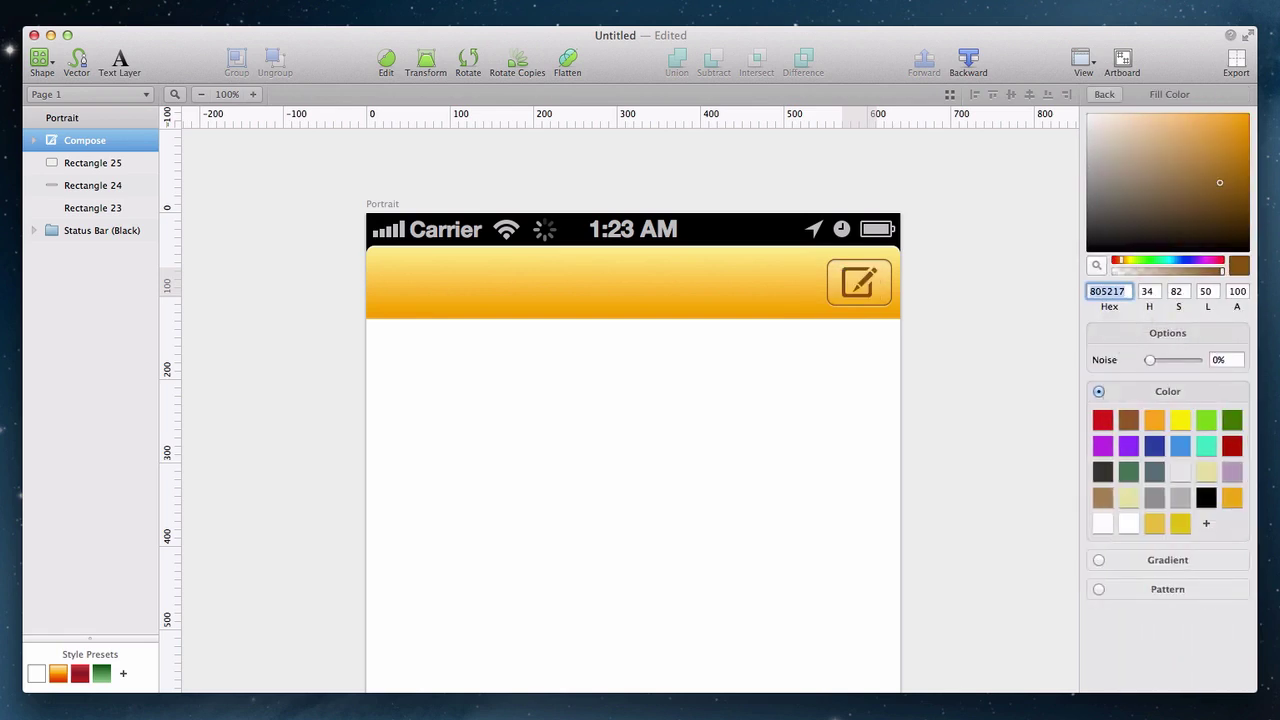
pyautogui.click(1104, 95)
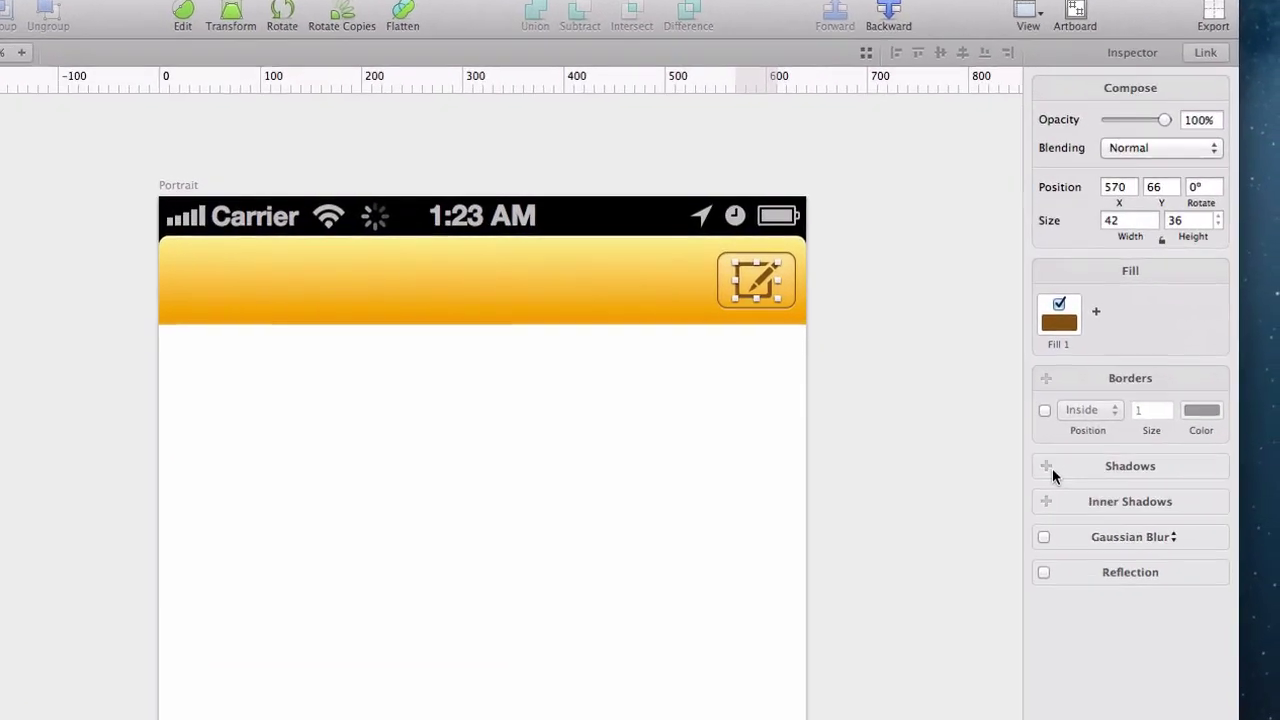
# Step: Add a drop shadow to the Compose icon with Y offset 2, blur 0 and spread 0
pyautogui.click(1099, 437)
pyautogui.click(1044, 545)
pyautogui.press('Tab')
pyautogui.write('1')
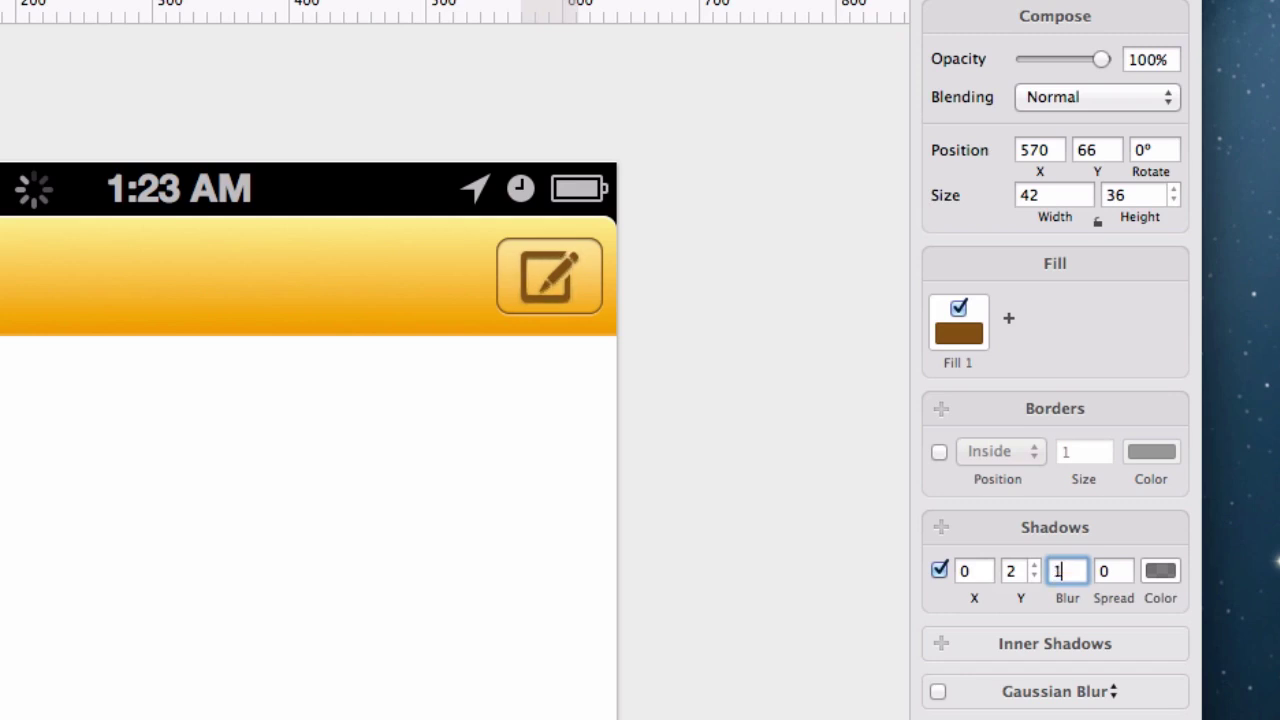
pyautogui.press('BackSpace')
pyautogui.write('0')
pyautogui.press('Tab')
pyautogui.press('Tab')
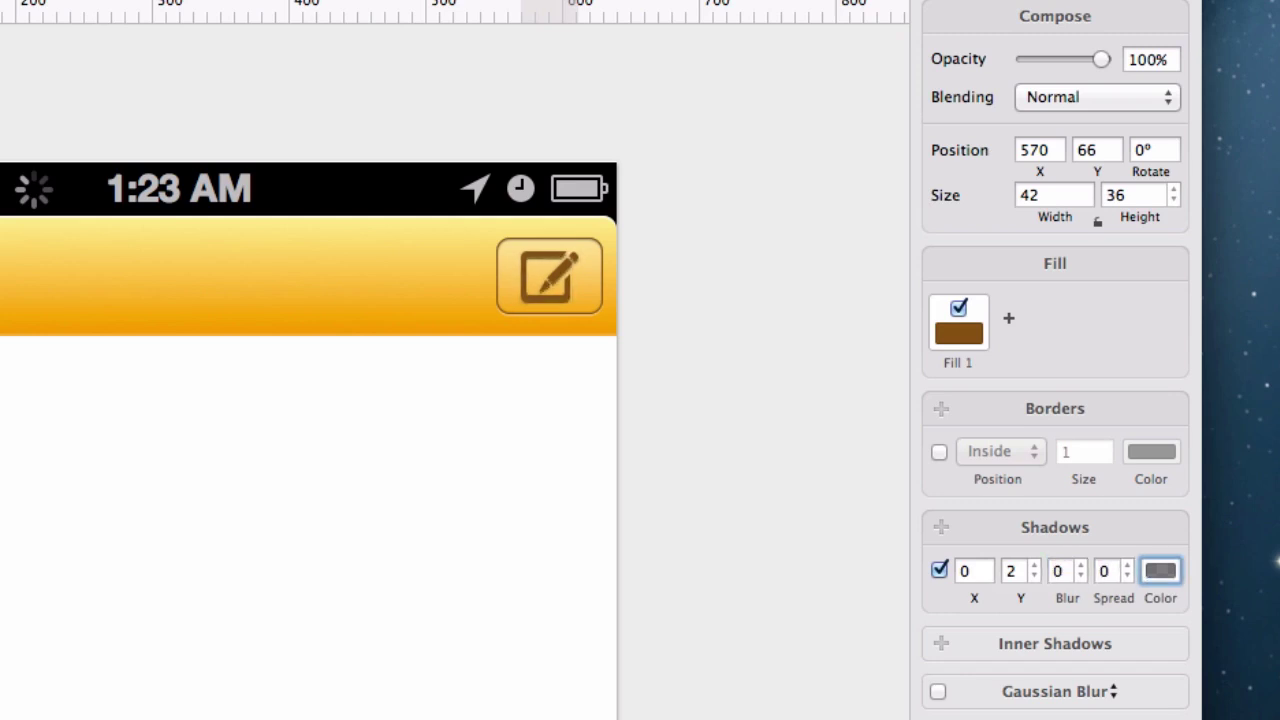
# Step: Set the Compose icon's drop shadow color to light gray hex E7E7E7 with an alpha of 50
pyautogui.press('space')
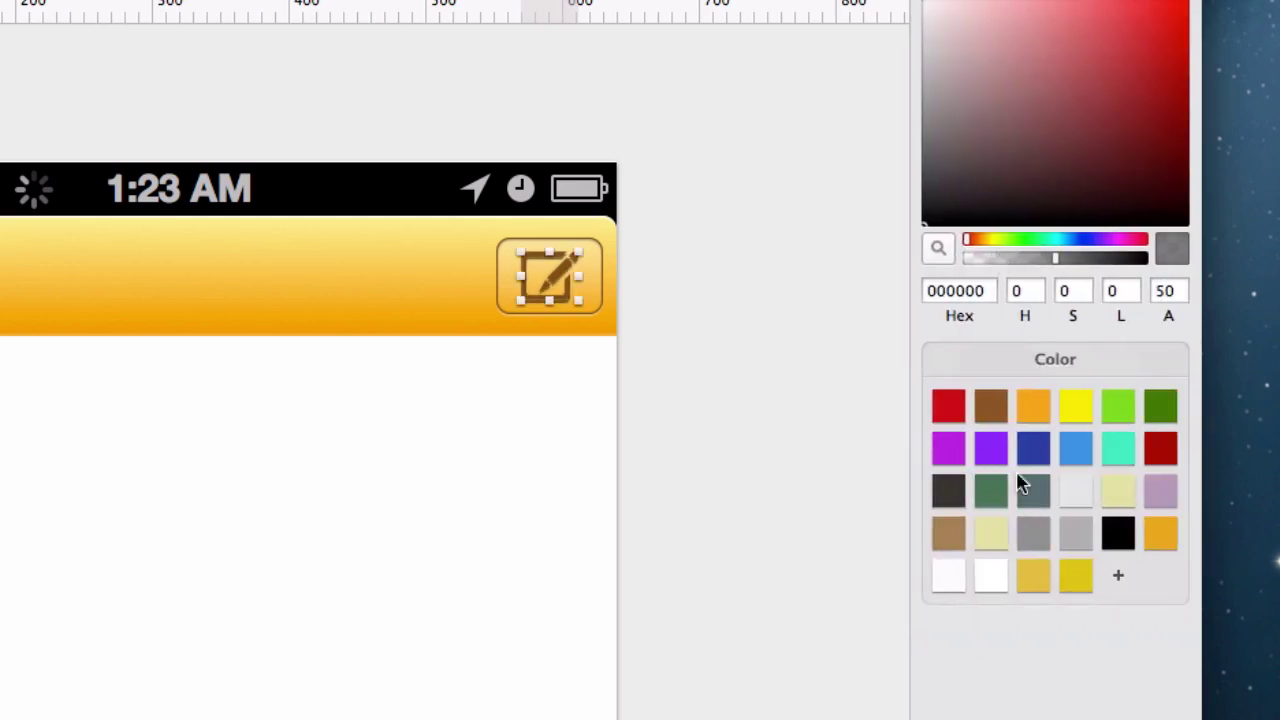
pyautogui.click(1076, 490)
pyautogui.doubleClick(1168, 291)
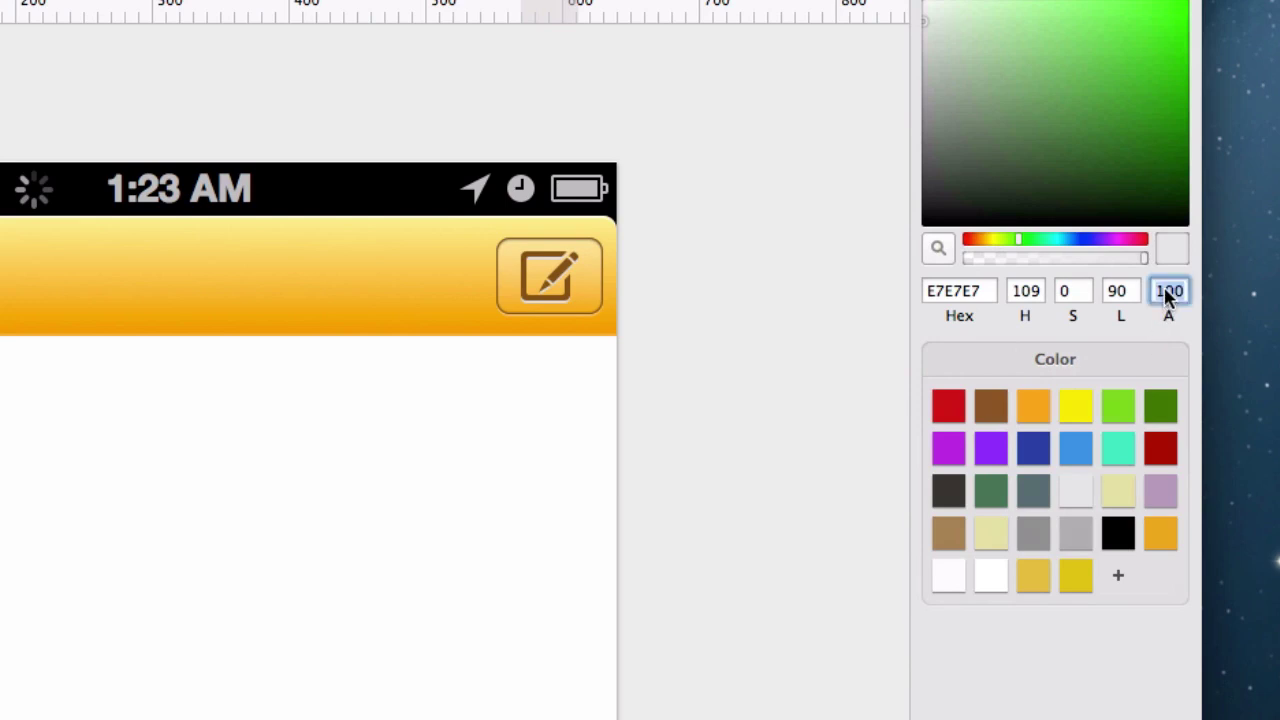
pyautogui.write('50')
# Step: Reposition the Compose icon on its rounded button at X 573, Y 66, and deselect it
pyautogui.click(570, 280)
pyautogui.moveTo(570, 280); pyautogui.dragTo(552, 280)
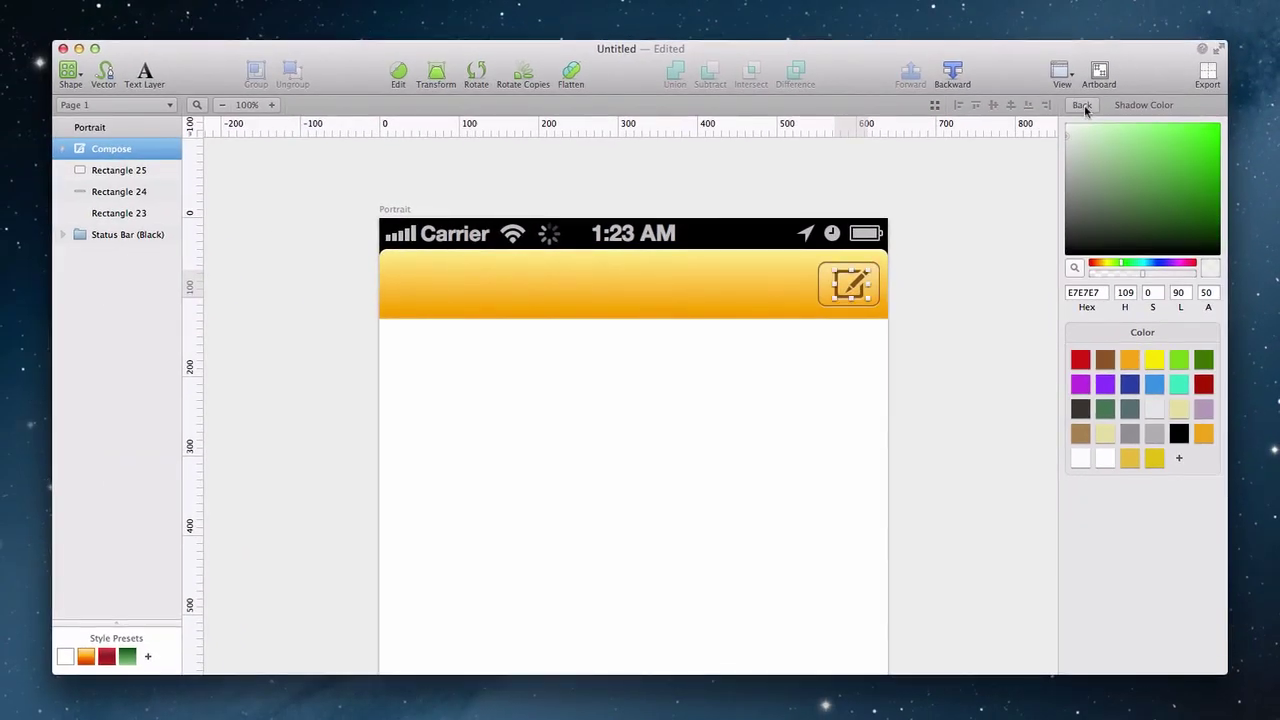
pyautogui.click(1083, 105)
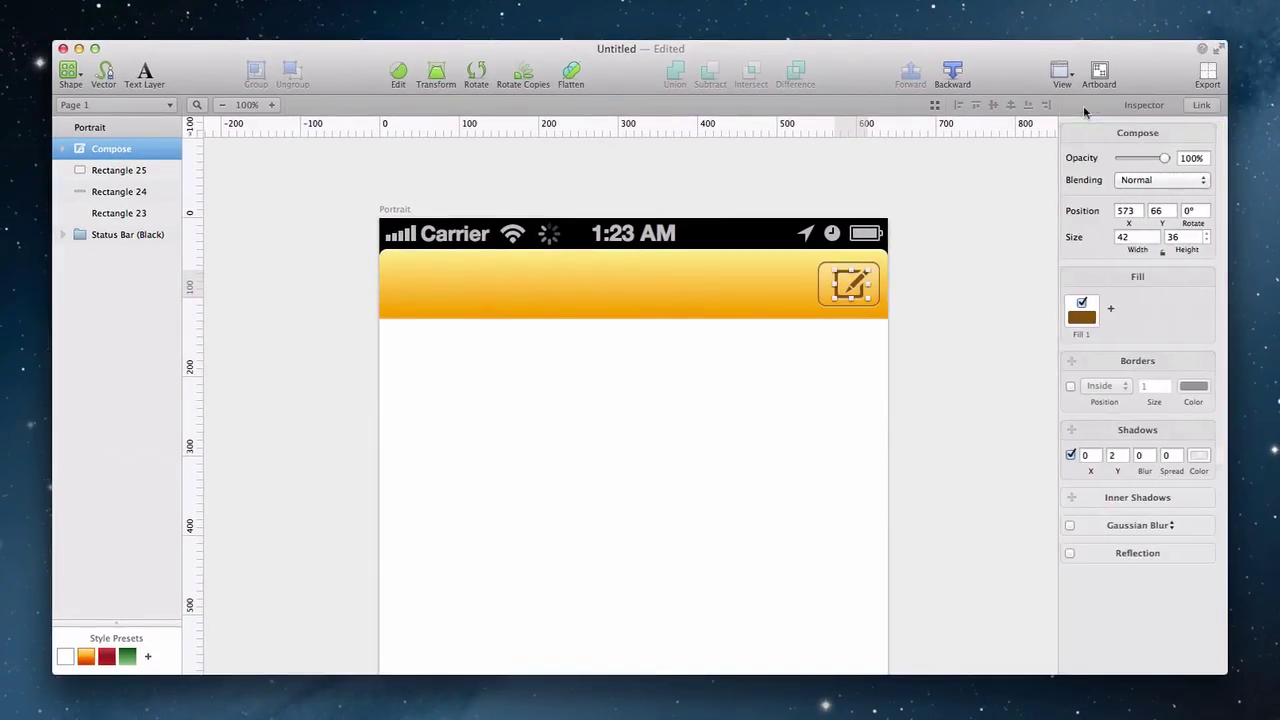
pyautogui.click(699, 457)
# Step: Add a text layer reading "Inbox" in the middle of the navigation bar, with a font size of 50
pyautogui.press('t')
pyautogui.click(588, 285)
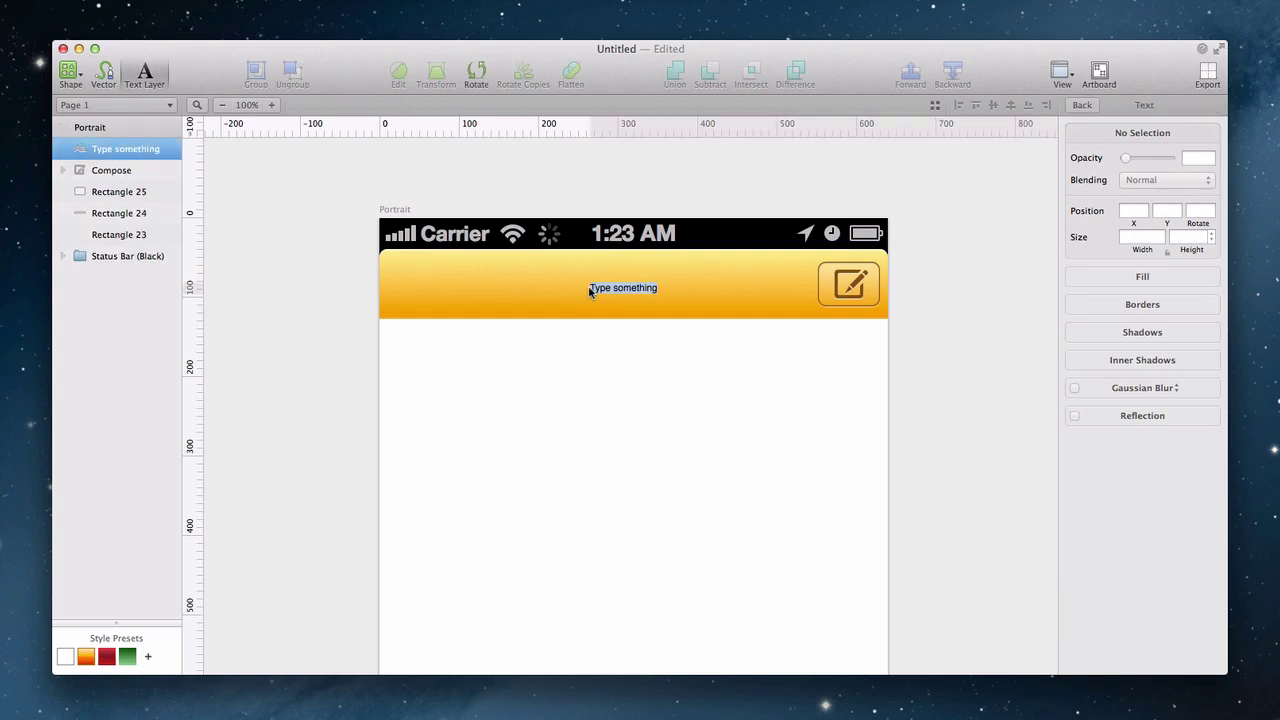
pyautogui.write('Inbox')
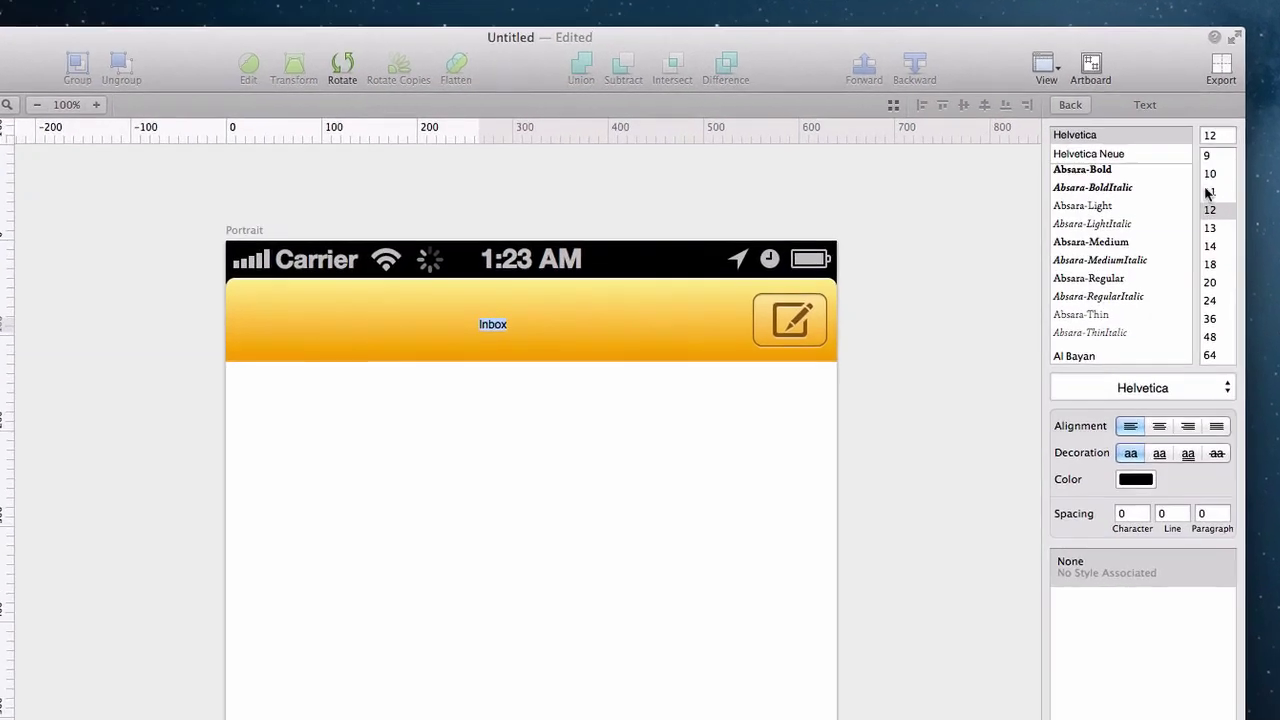
pyautogui.click(1199, 130)
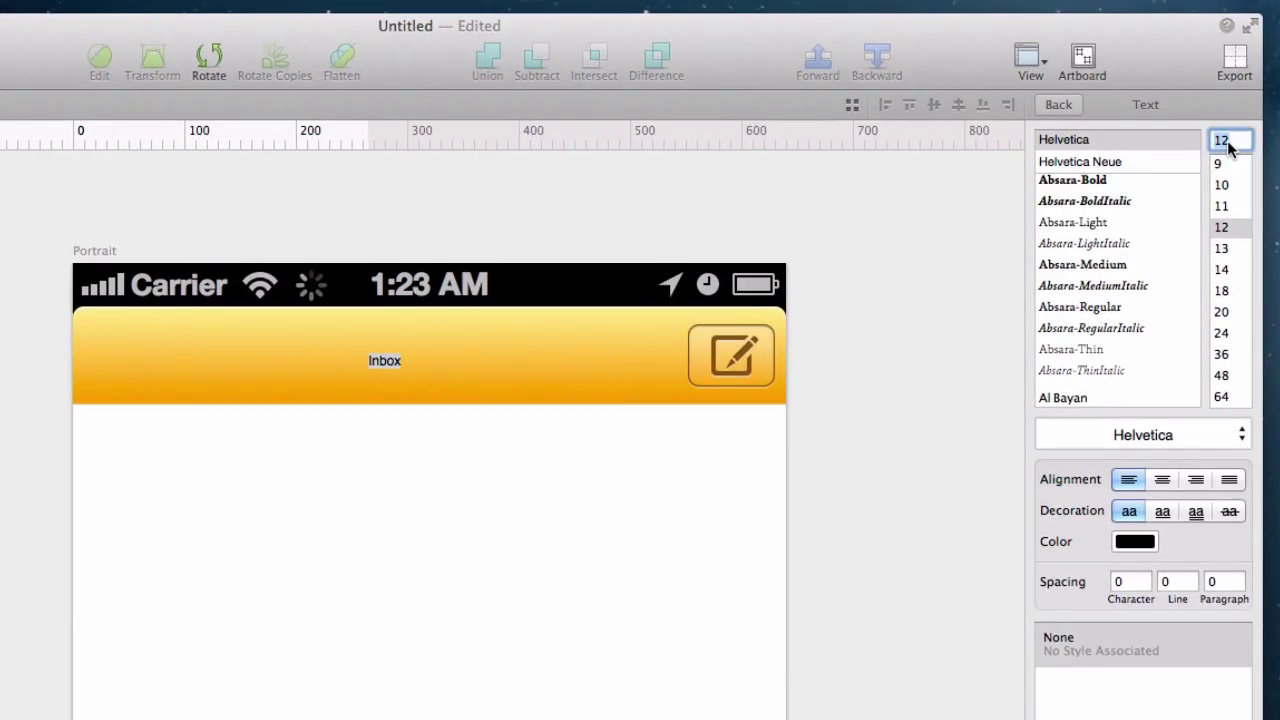
pyautogui.write('50')
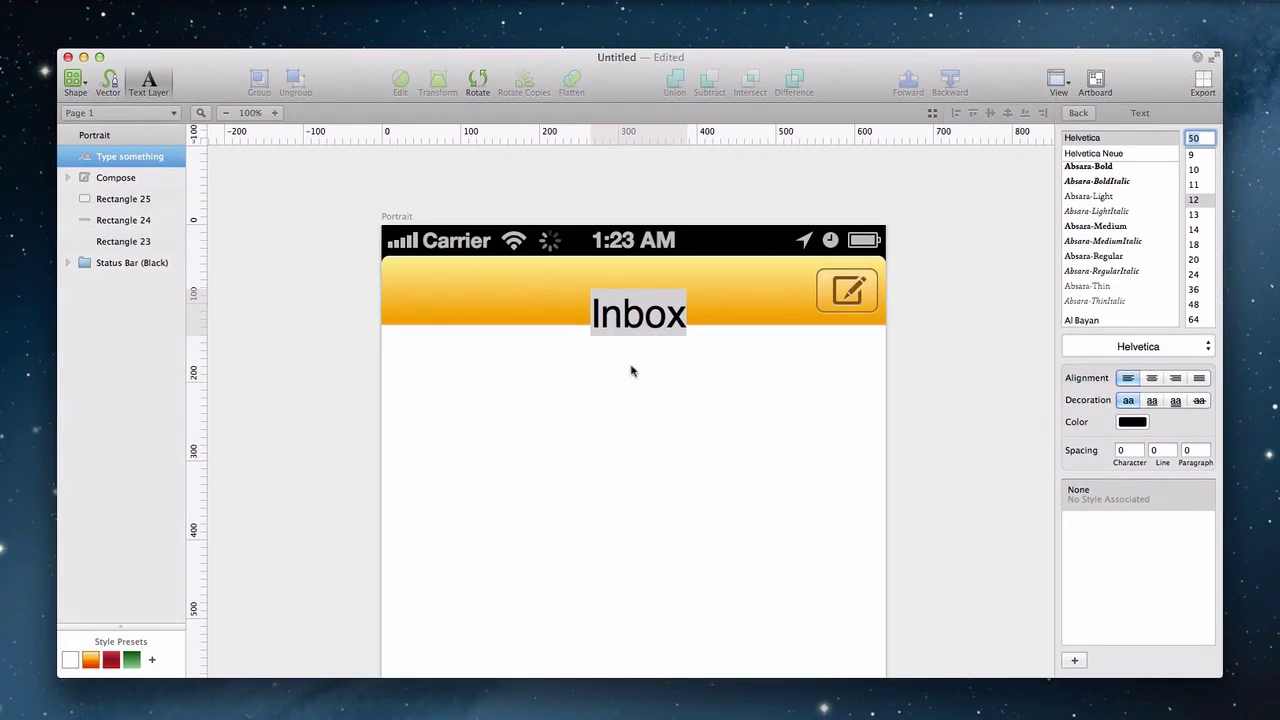
pyautogui.press('Return')
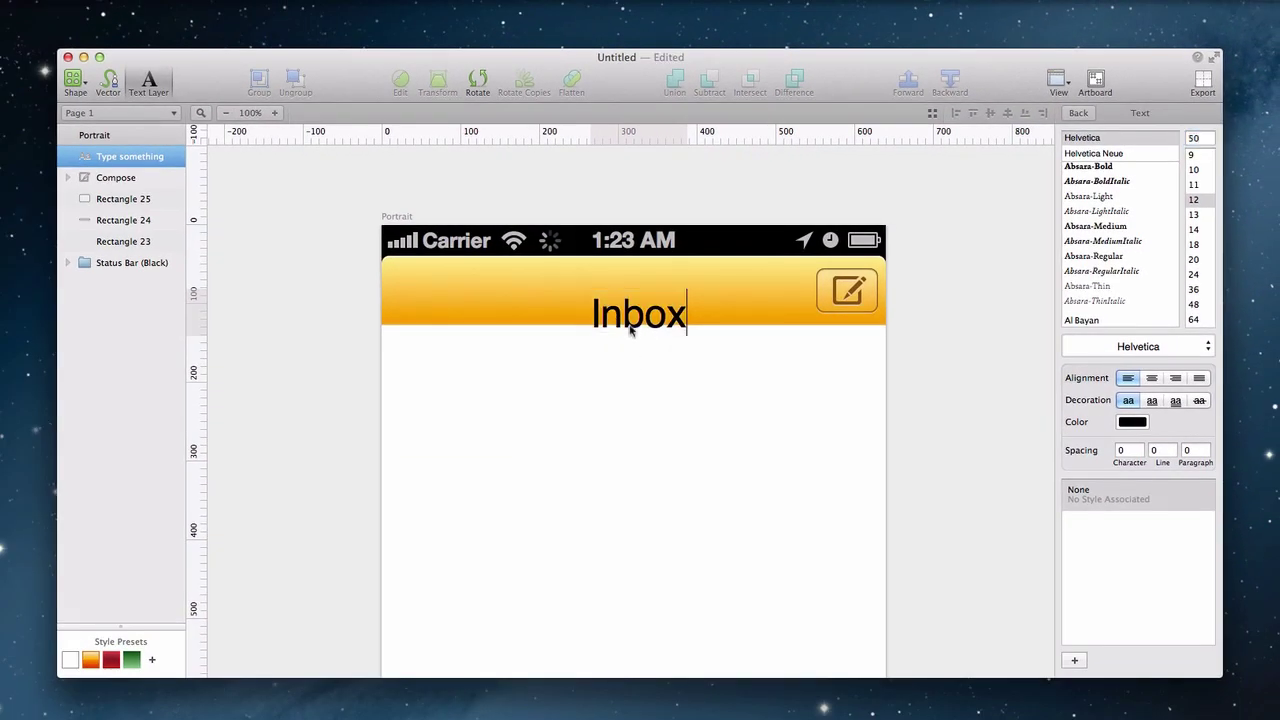
pyautogui.press('Escape')
# Step: Make the Inbox title bold and center-aligned, and center it in the navigation bar at X 253.3, Y 57
pyautogui.press('super+b')
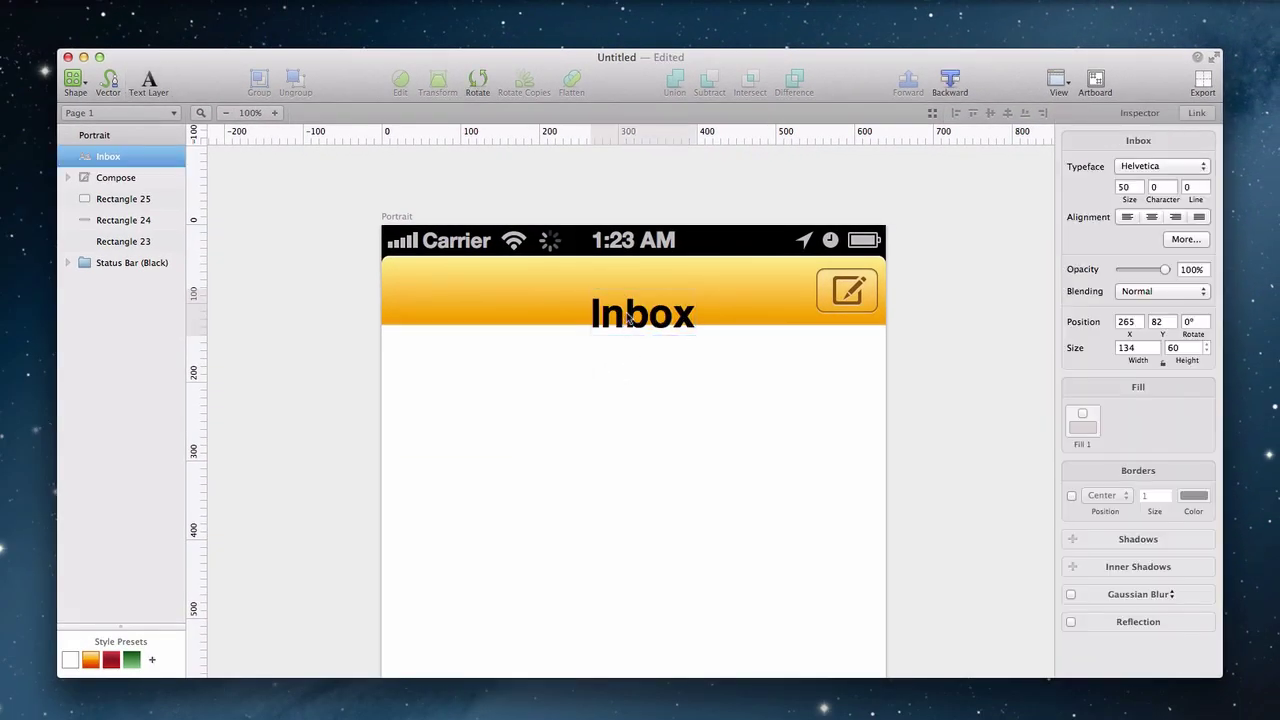
pyautogui.moveTo(626, 317)
pyautogui.mouseDown()
pyautogui.moveTo(635, 298)
pyautogui.moveTo(623, 303)
pyautogui.mouseUp()
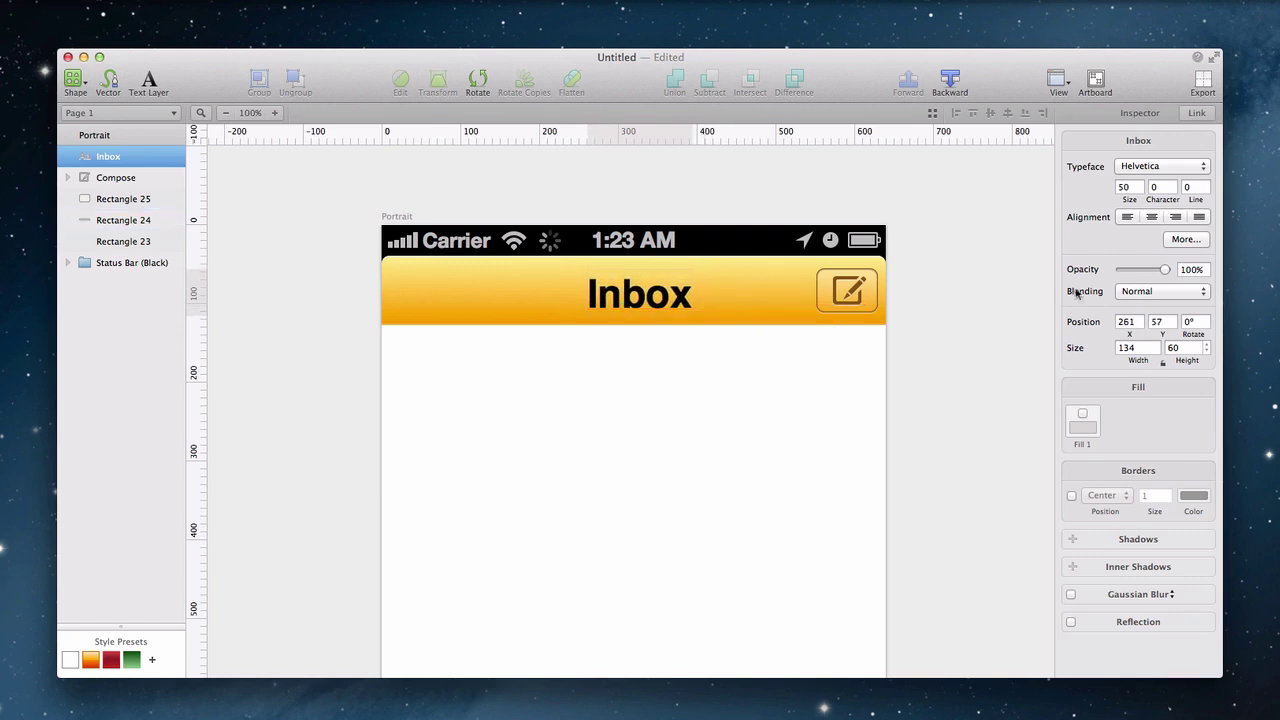
pyautogui.click(1151, 217)
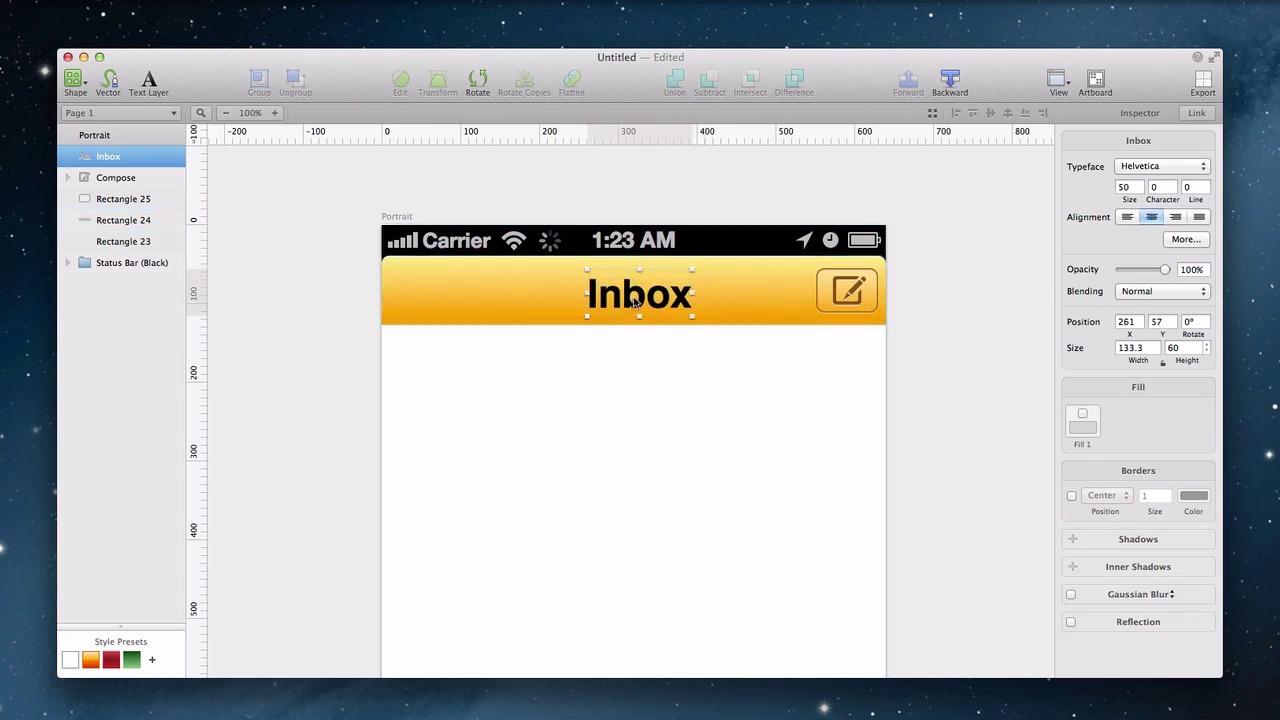
pyautogui.moveTo(633, 304); pyautogui.dragTo(628, 303)
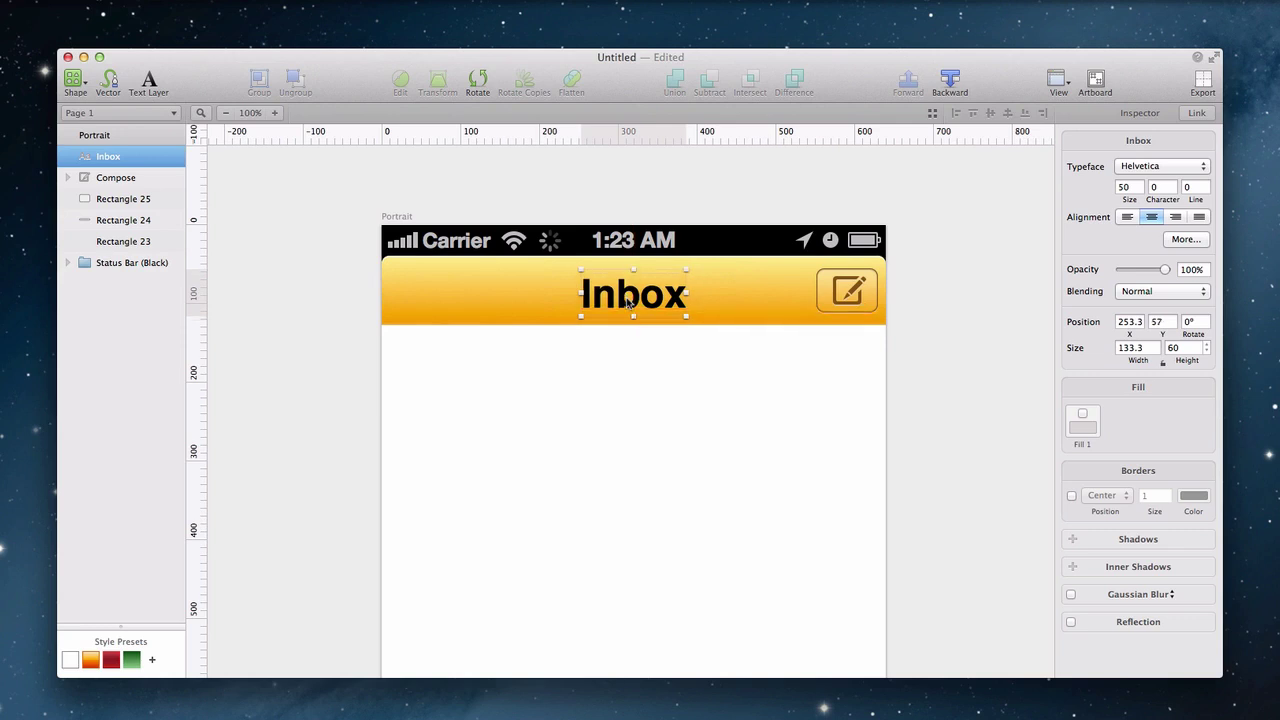
# Step: Give the Inbox title a solid fill of hex 805217
pyautogui.click(1085, 430)
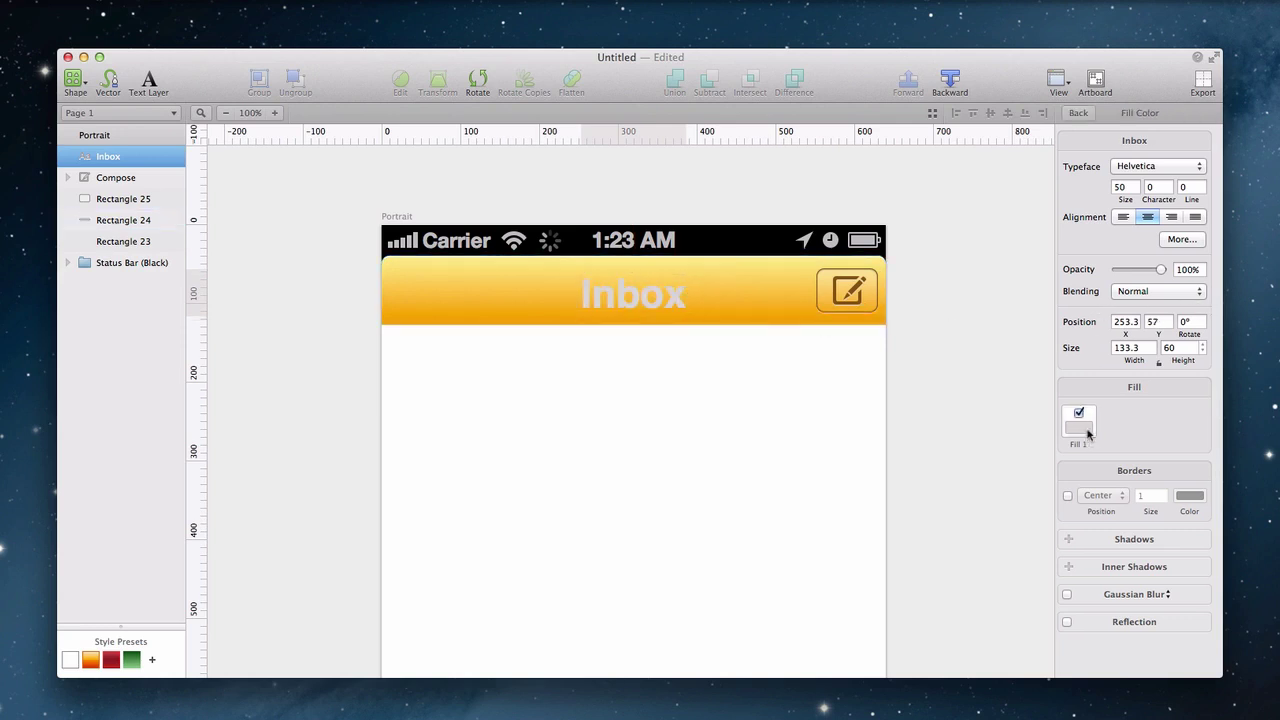
pyautogui.click(1080, 300)
pyautogui.write('8')
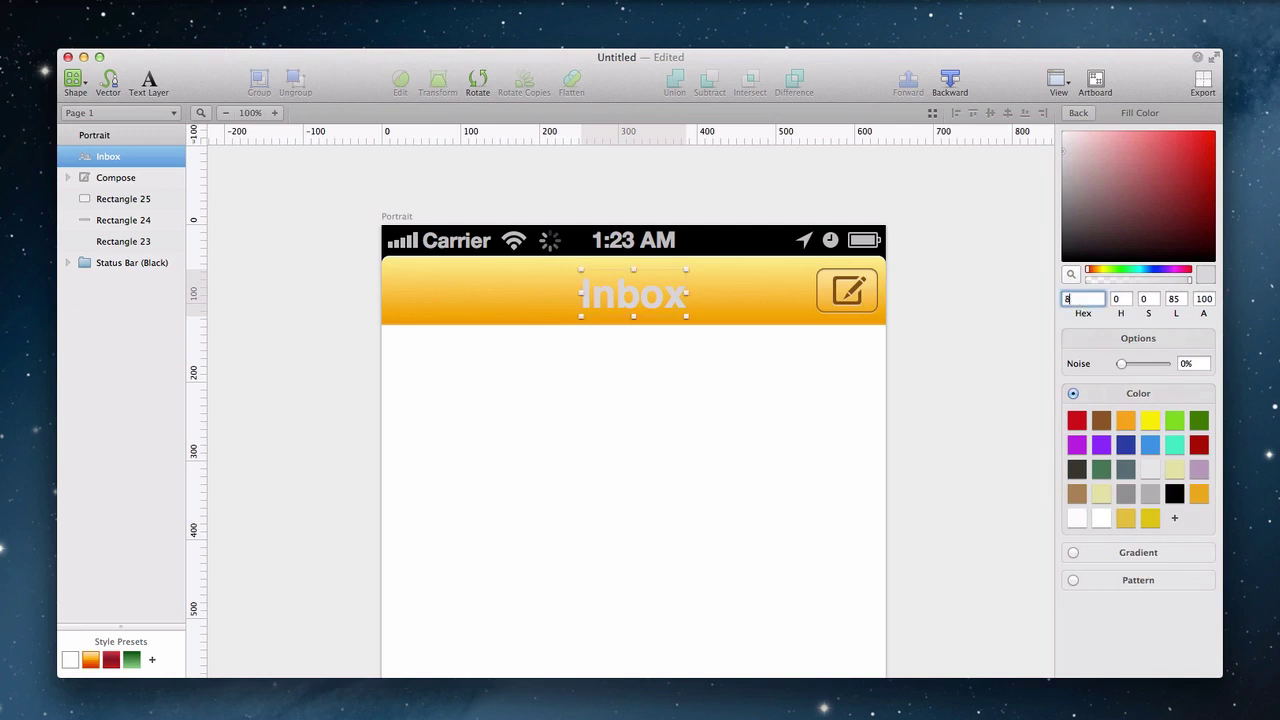
pyautogui.write('05217')
pyautogui.press('Return')
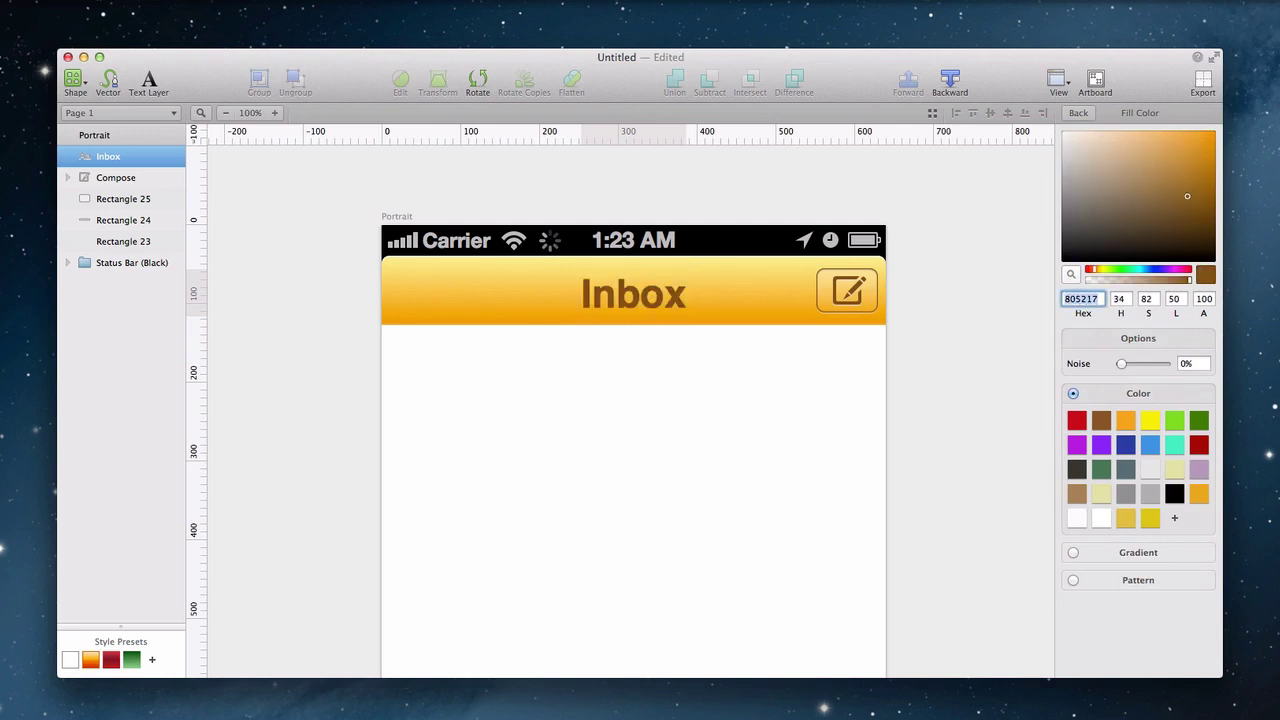
pyautogui.click(1079, 114)
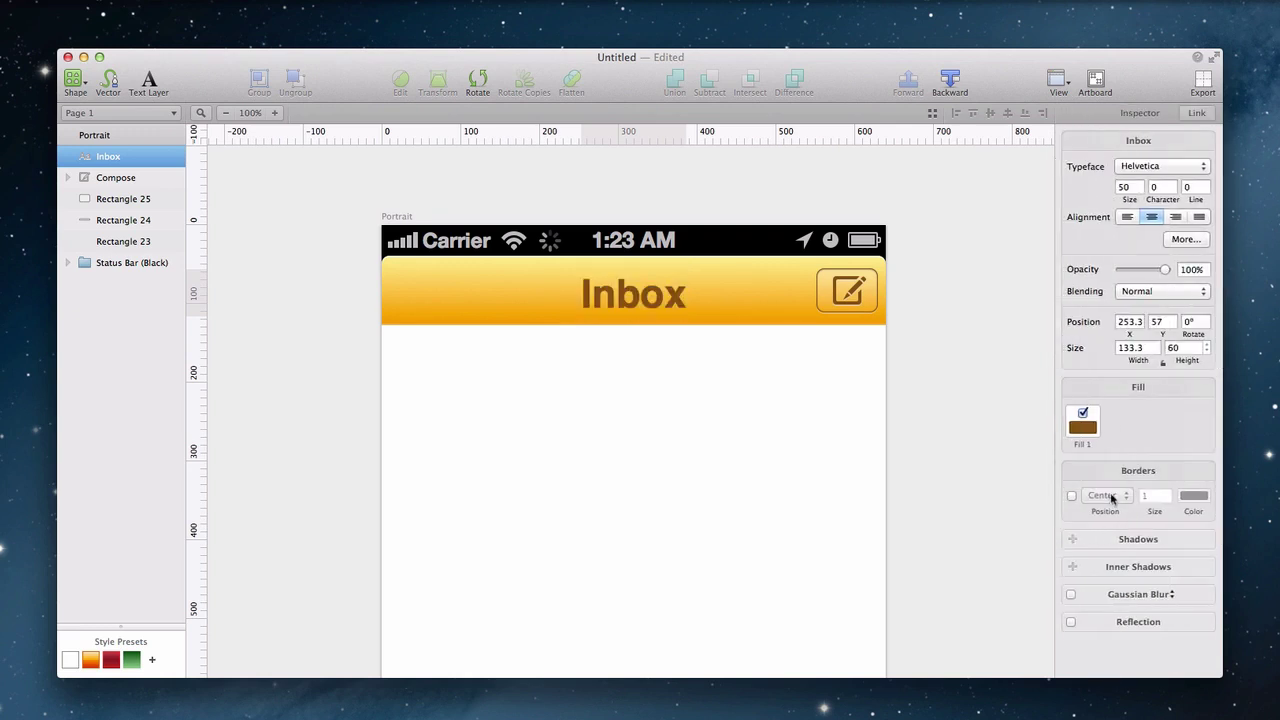
# Step: Add a drop shadow to the Inbox title with Y offset 2, blur 0, spread 0 and color FFFFFF at alpha 50
pyautogui.click(1073, 540)
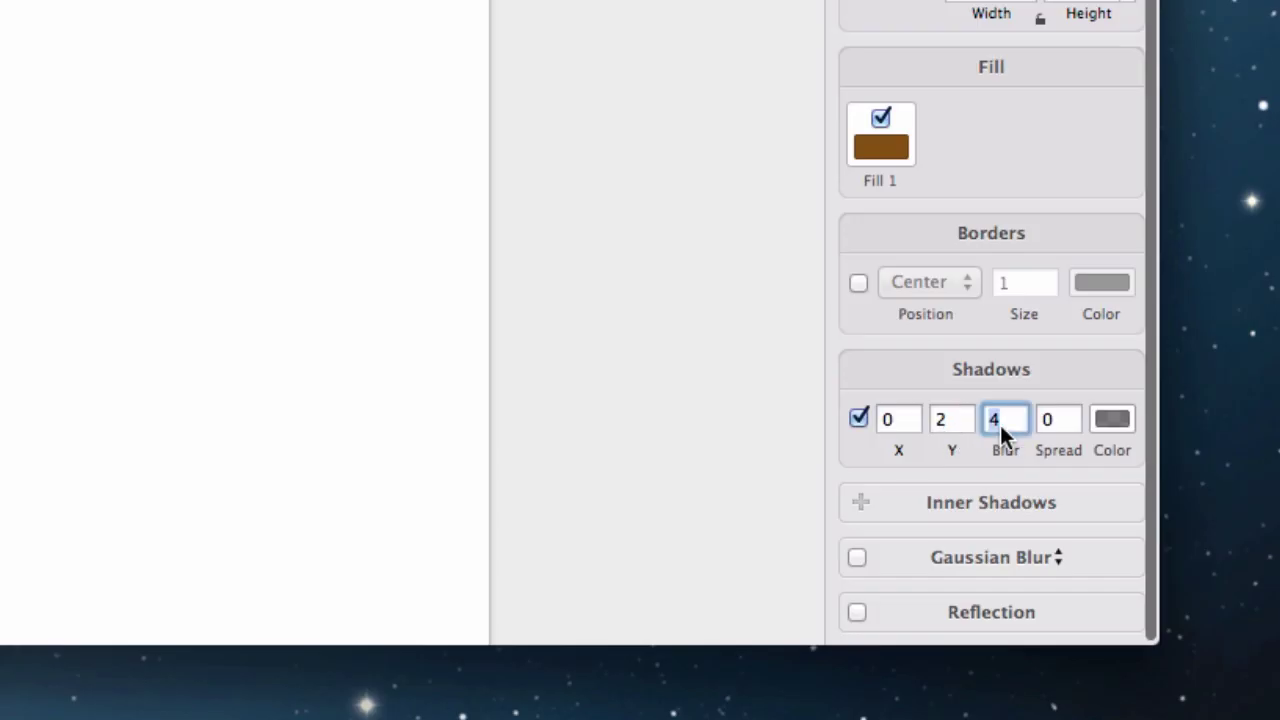
pyautogui.press('BackSpace')
pyautogui.write('0')
pyautogui.press('Tab')
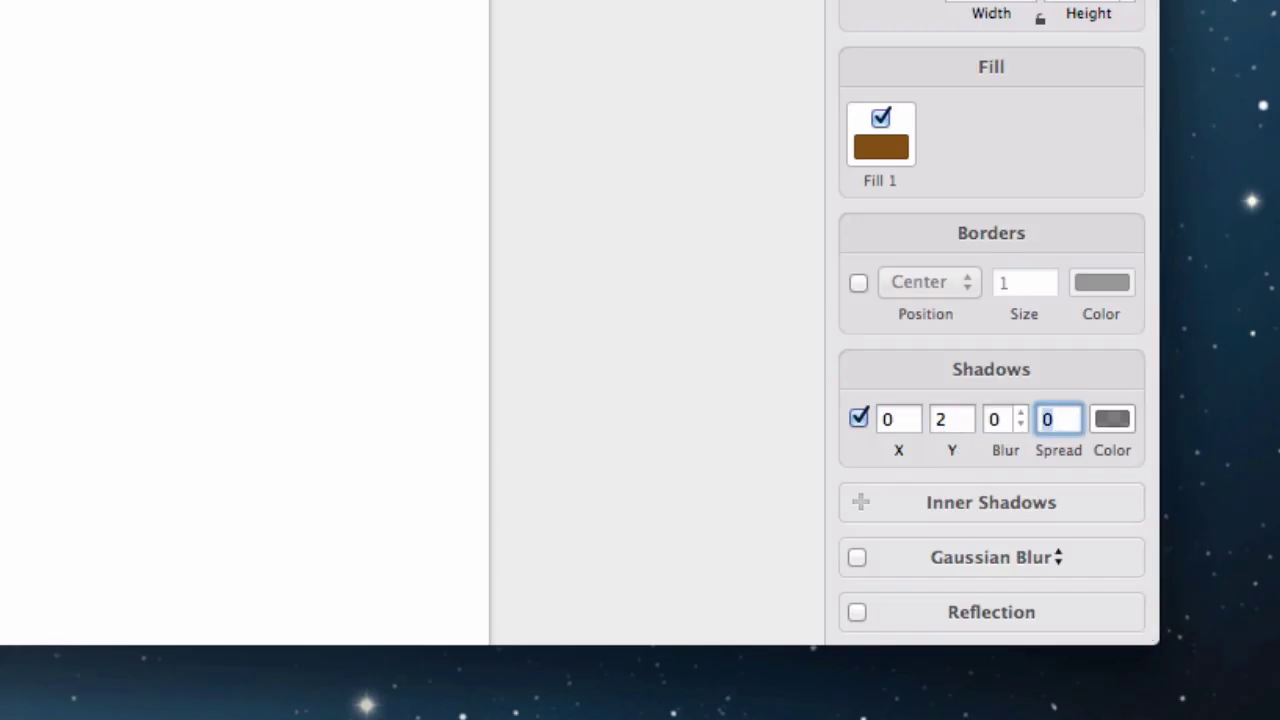
pyautogui.press('Tab')
pyautogui.press('space')
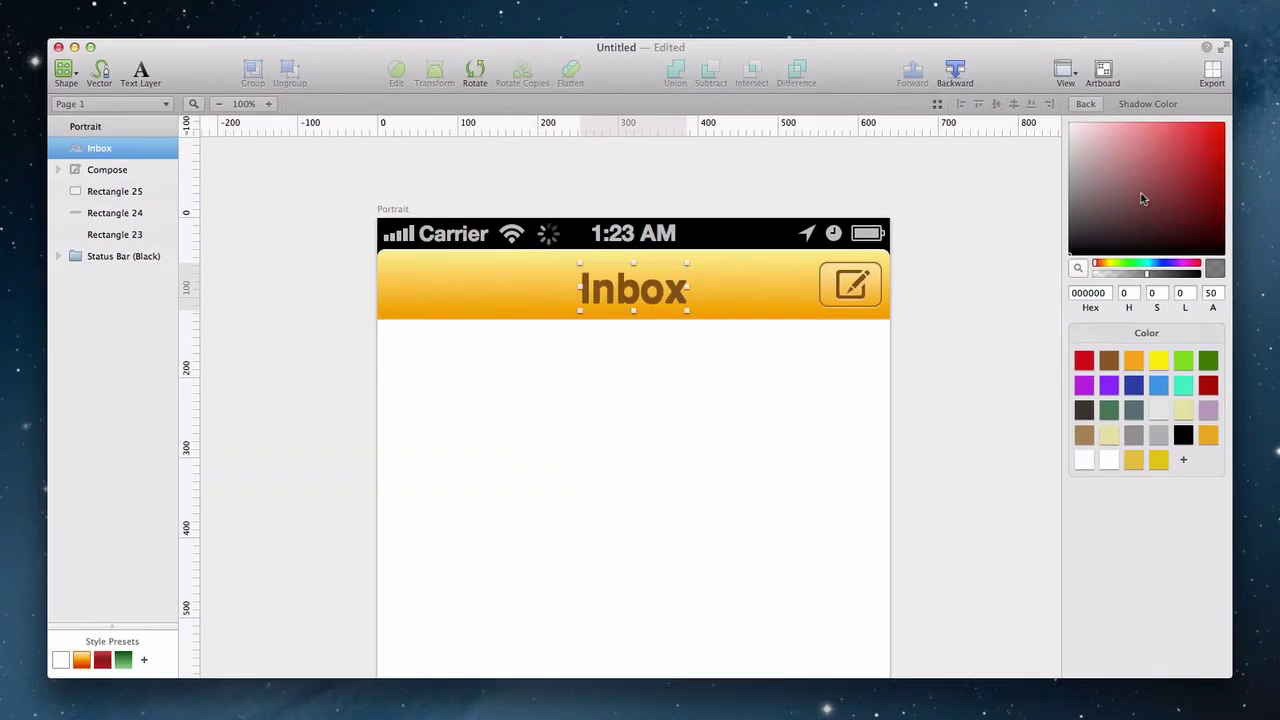
pyautogui.click(680, 397)
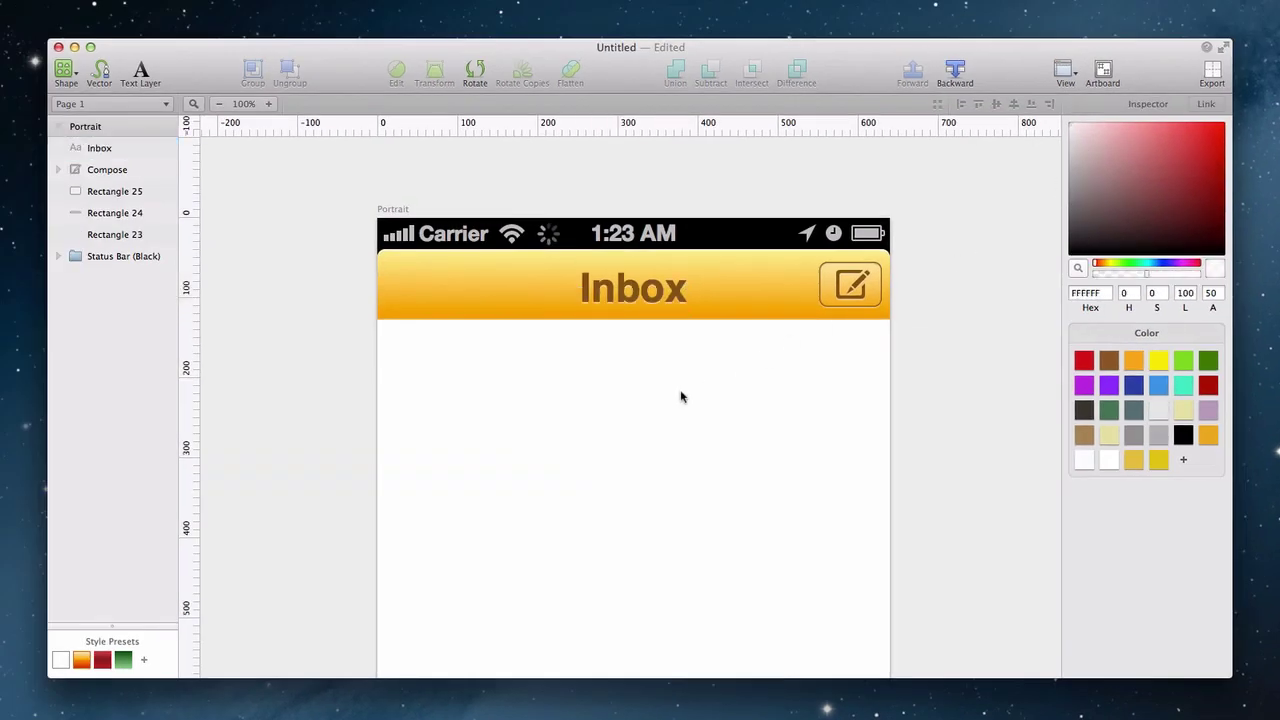
# Step: Move the Inbox title up to Y 53 and deselect it
pyautogui.click(640, 308)
pyautogui.moveTo(638, 364); pyautogui.dragTo(637, 366)
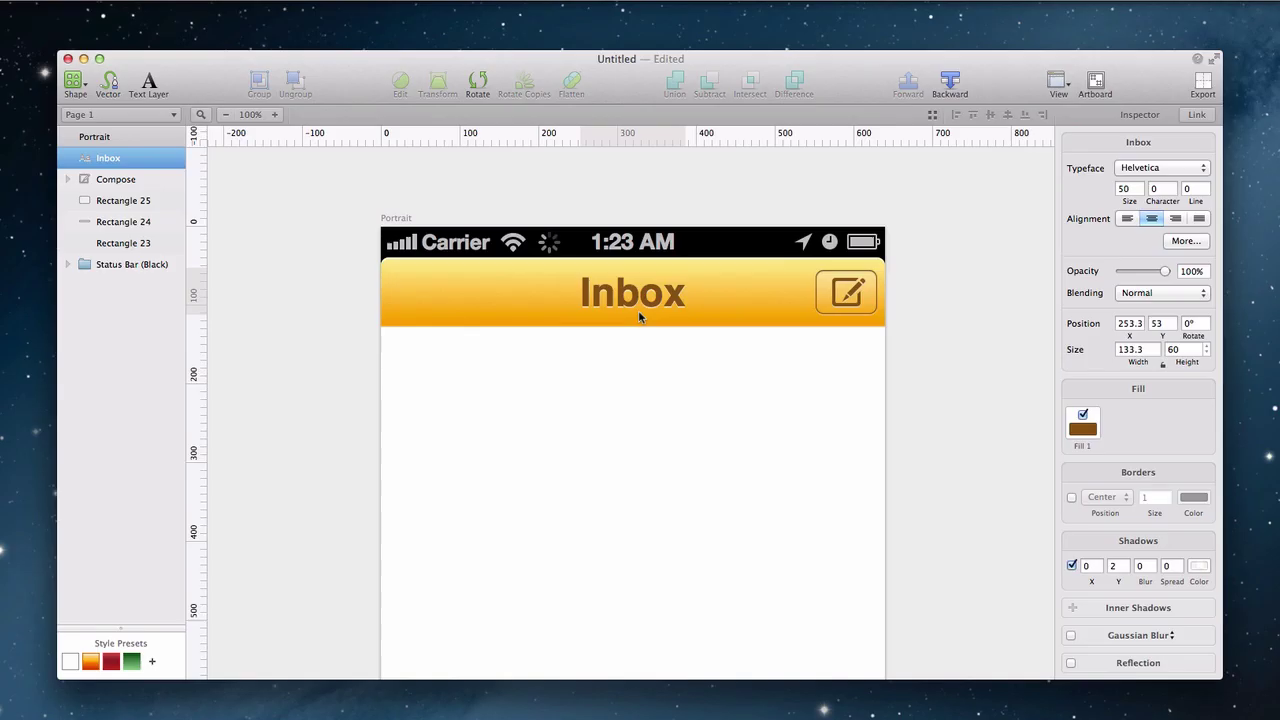
pyautogui.click(600, 401)
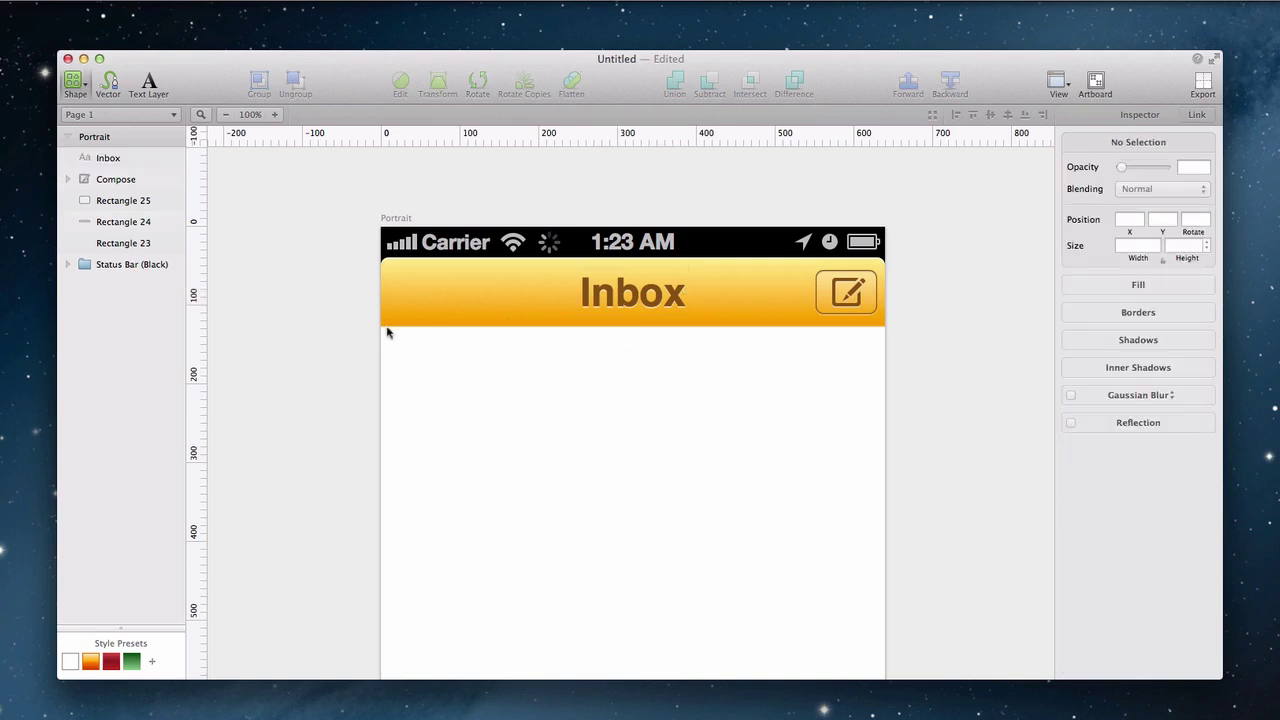
# Step: Draw a full-width borderless rectangle just below the navigation bar at X 0, Y 130, sized 640 by 6
pyautogui.press('r')
pyautogui.moveTo(381, 329); pyautogui.dragTo(885, 366)
pyautogui.click(1176, 276)
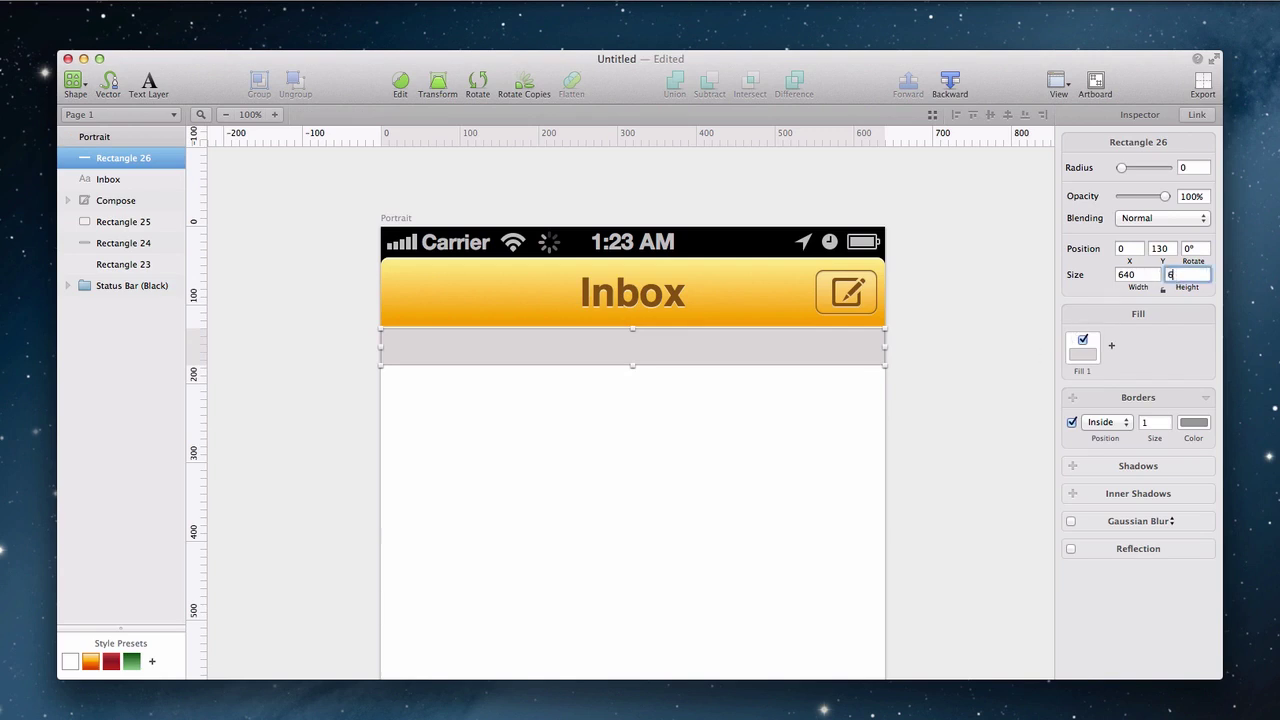
pyautogui.write('6')
pyautogui.press('Return')
pyautogui.click(1072, 423)
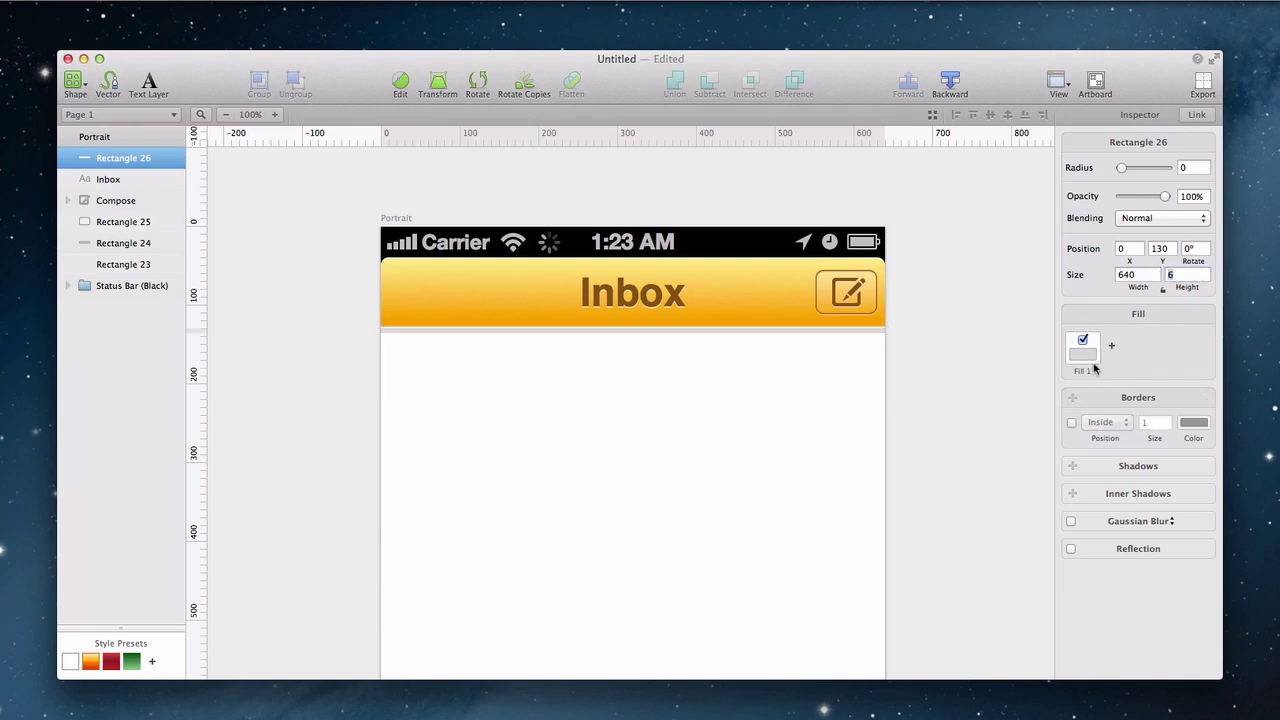
# Step: Fill the thin rectangle with a linear gradient running from black at alpha 50 down to black at alpha 0
pyautogui.click(1083, 350)
pyautogui.click(1073, 554)
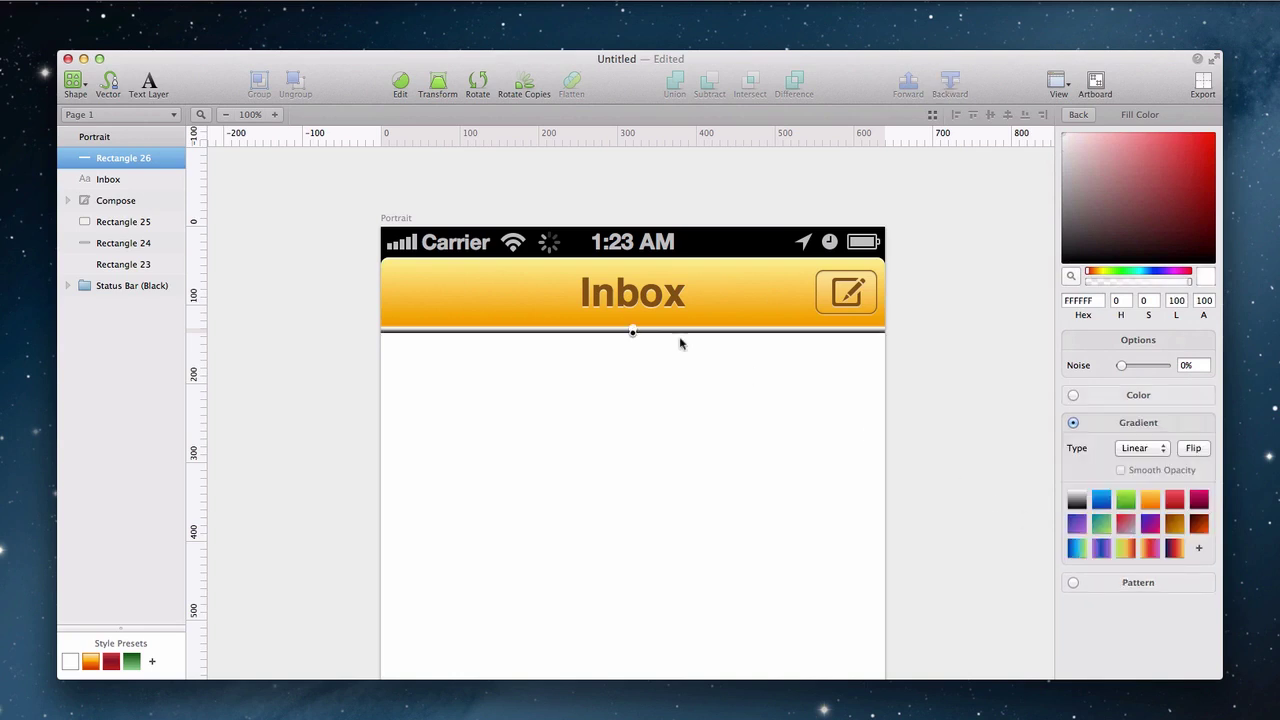
pyautogui.moveTo(1148, 232); pyautogui.dragTo(930, 305)
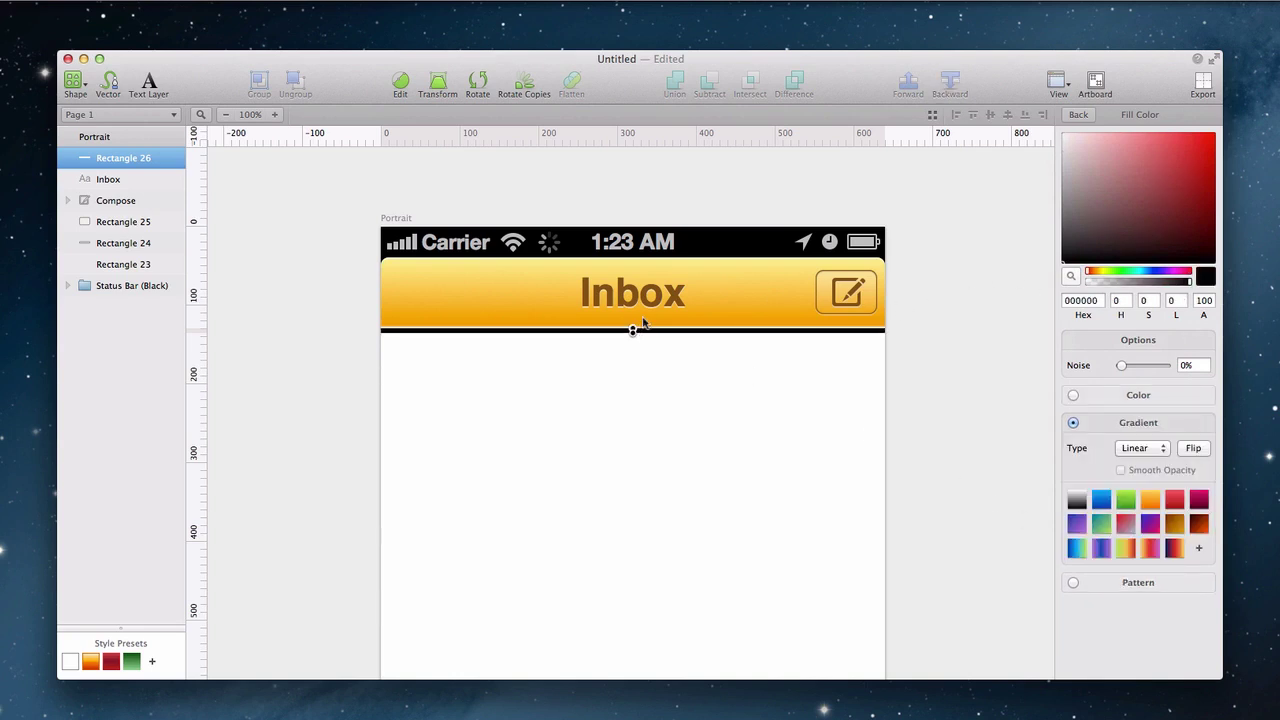
pyautogui.doubleClick(1203, 300)
pyautogui.write('50')
pyautogui.press('Return')
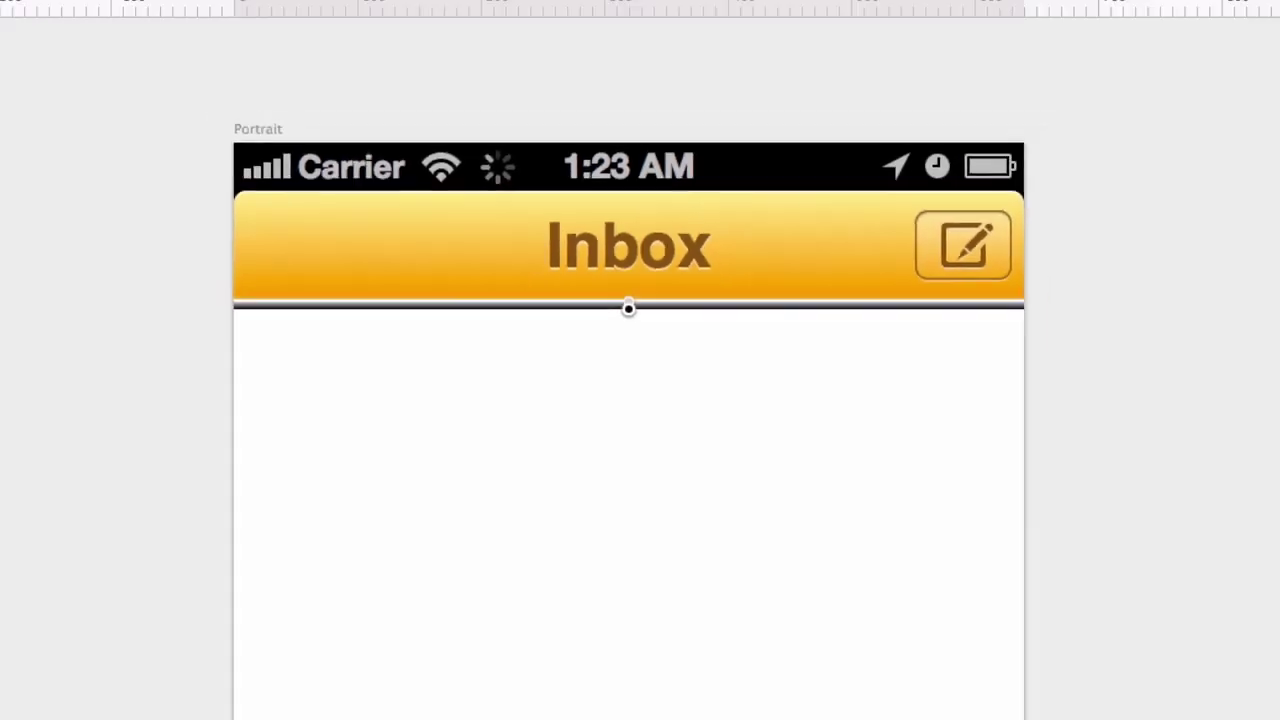
pyautogui.write('00')
pyautogui.press('Return')
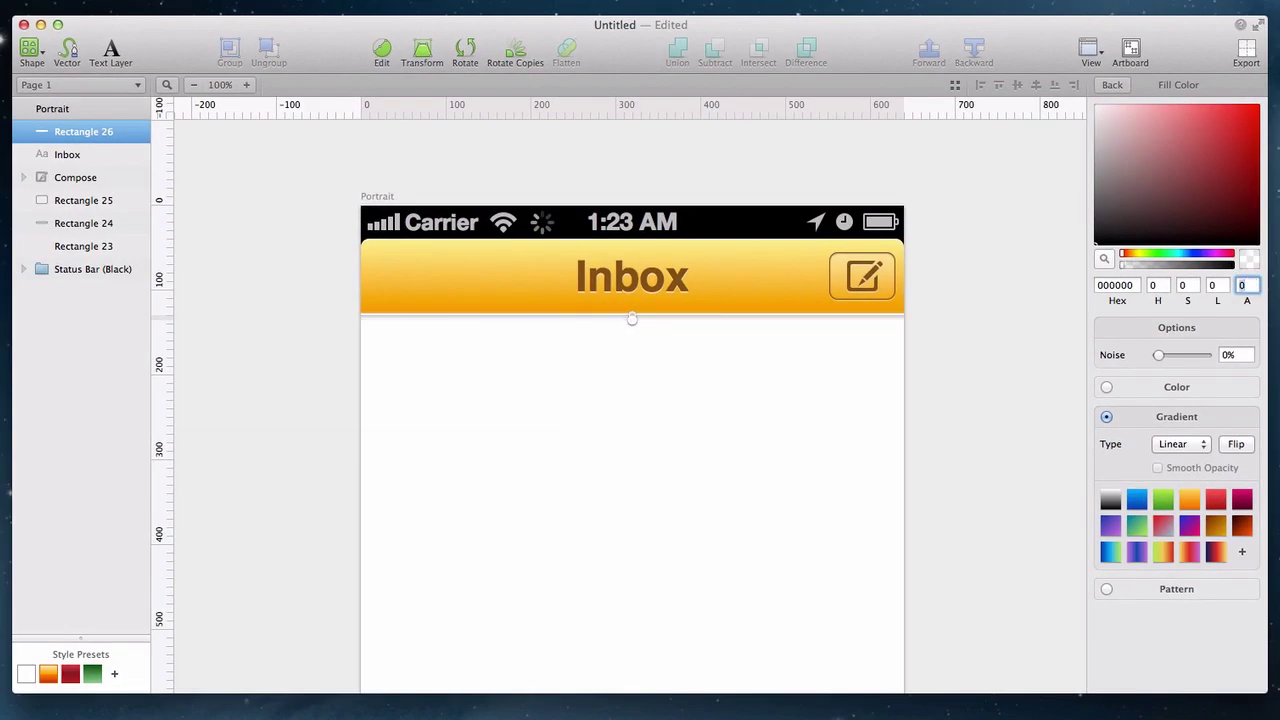
pyautogui.press('Escape')
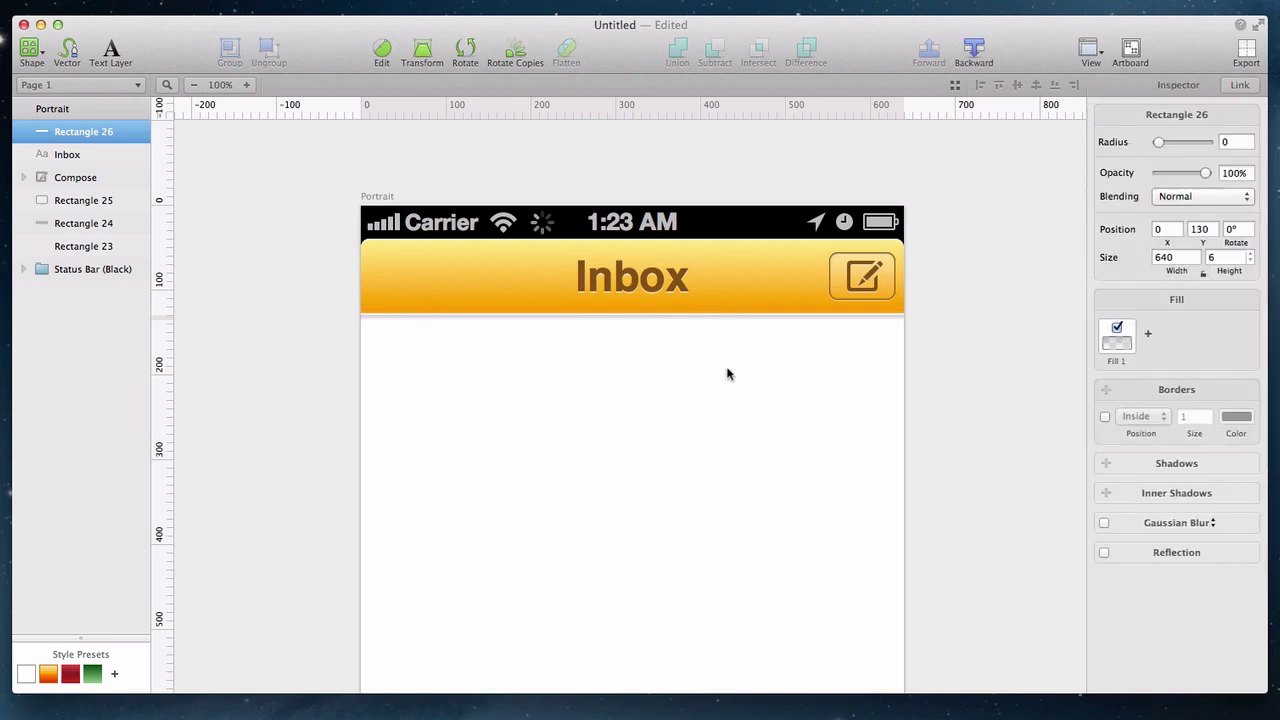
# Step: Move the thin gradient rectangle up to Y 128, against the navigation bar's lower edge, and deselect it
pyautogui.press('Up')
pyautogui.press('Up')
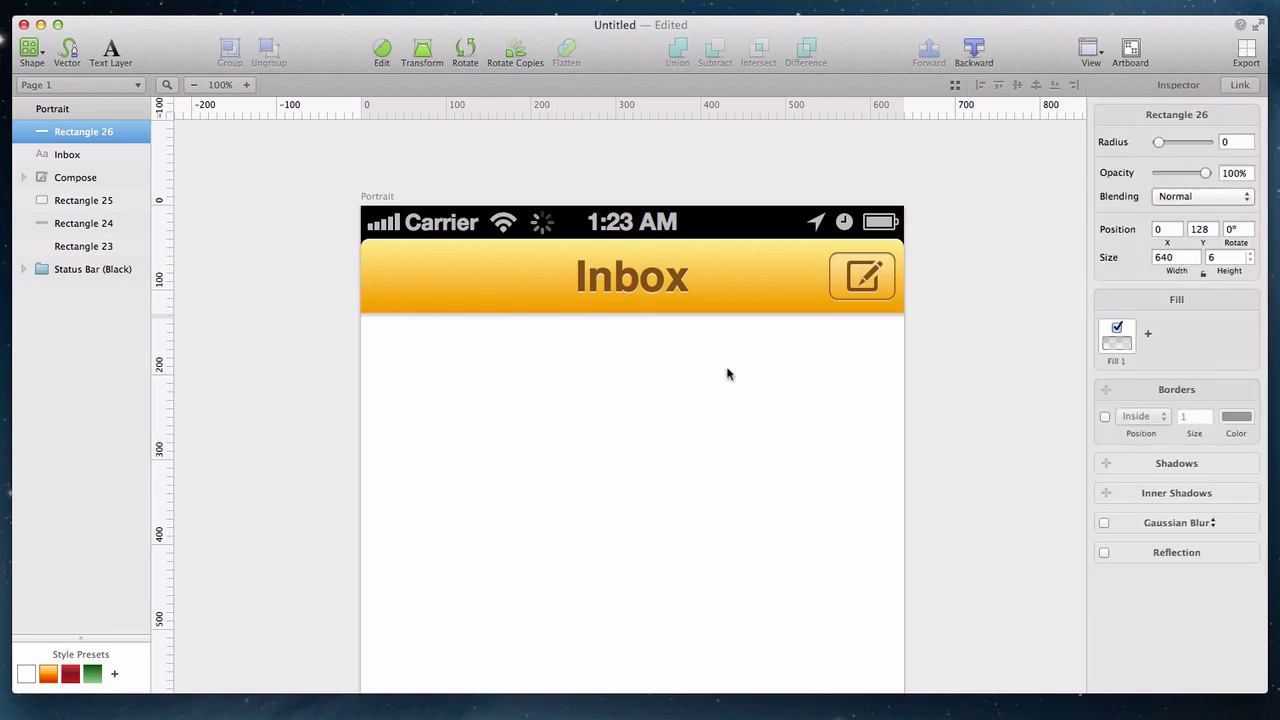
pyautogui.press('Escape')
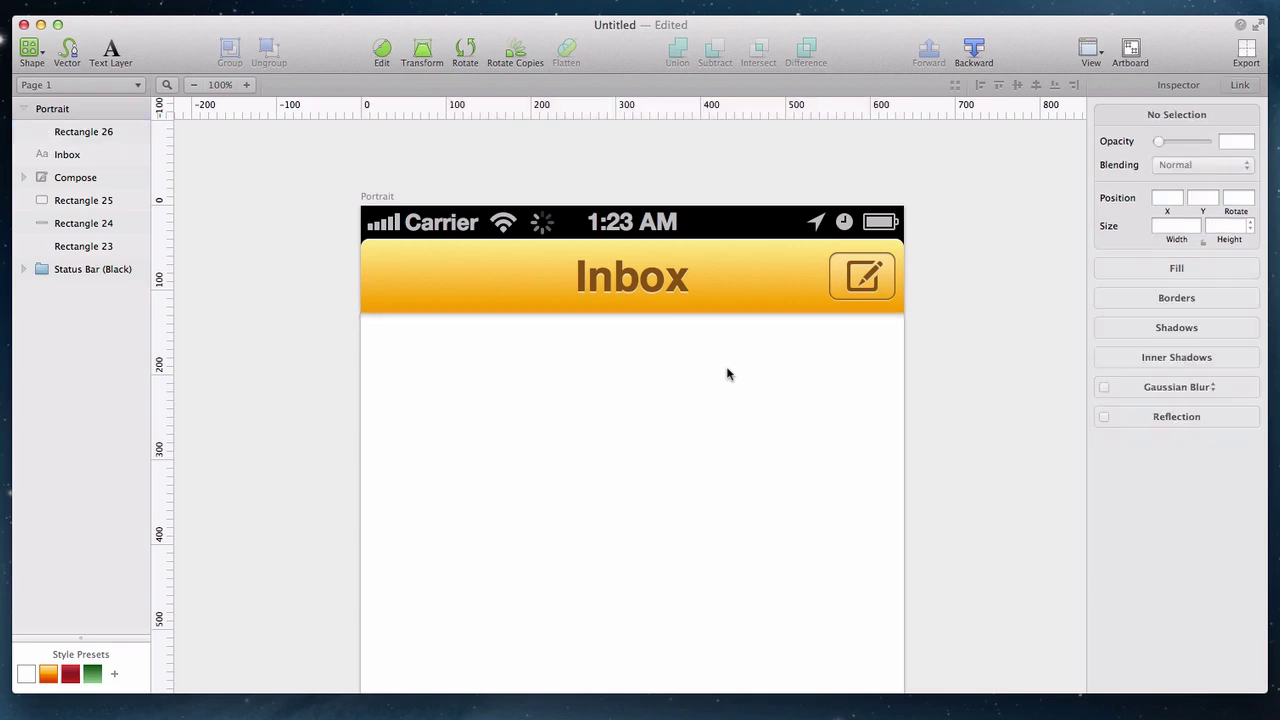